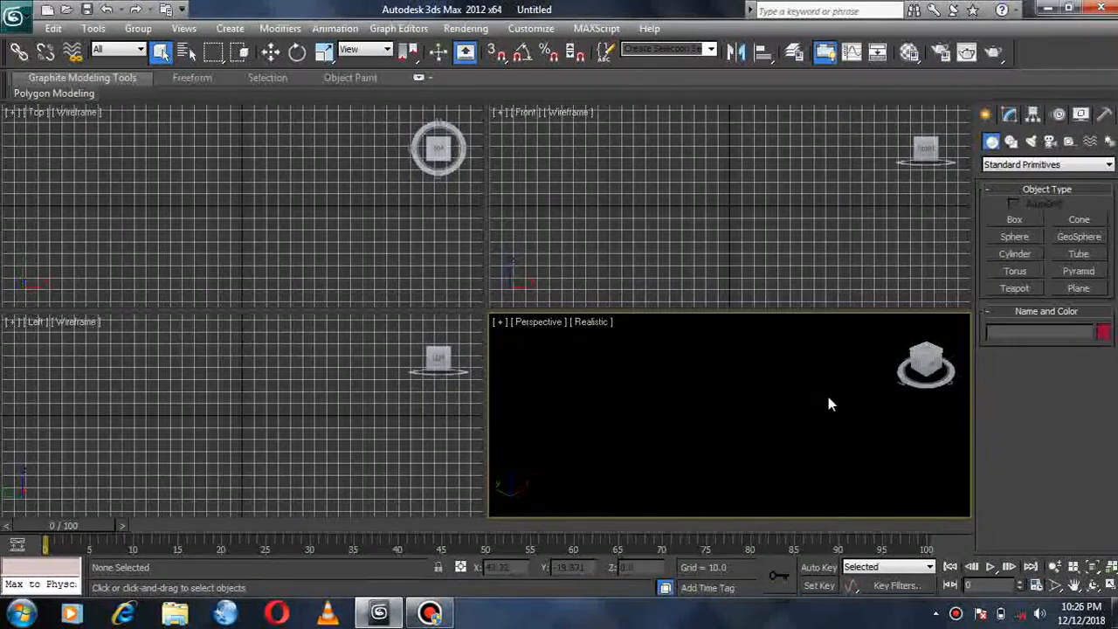
{"action": "key", "text": "alt+w"}
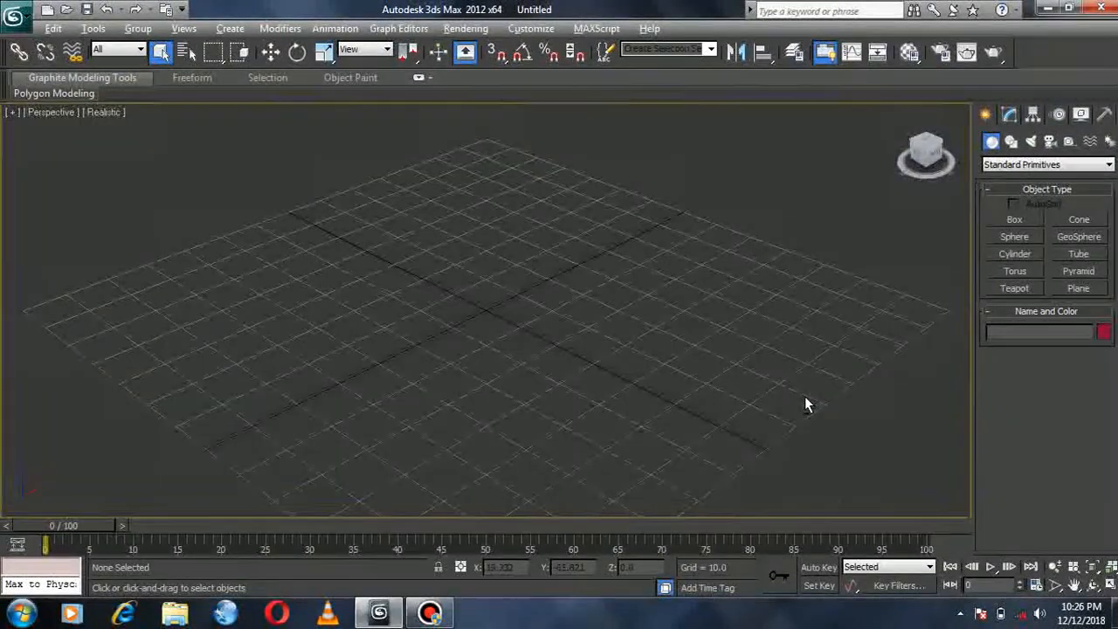
{"action": "key", "text": "alt+w"}
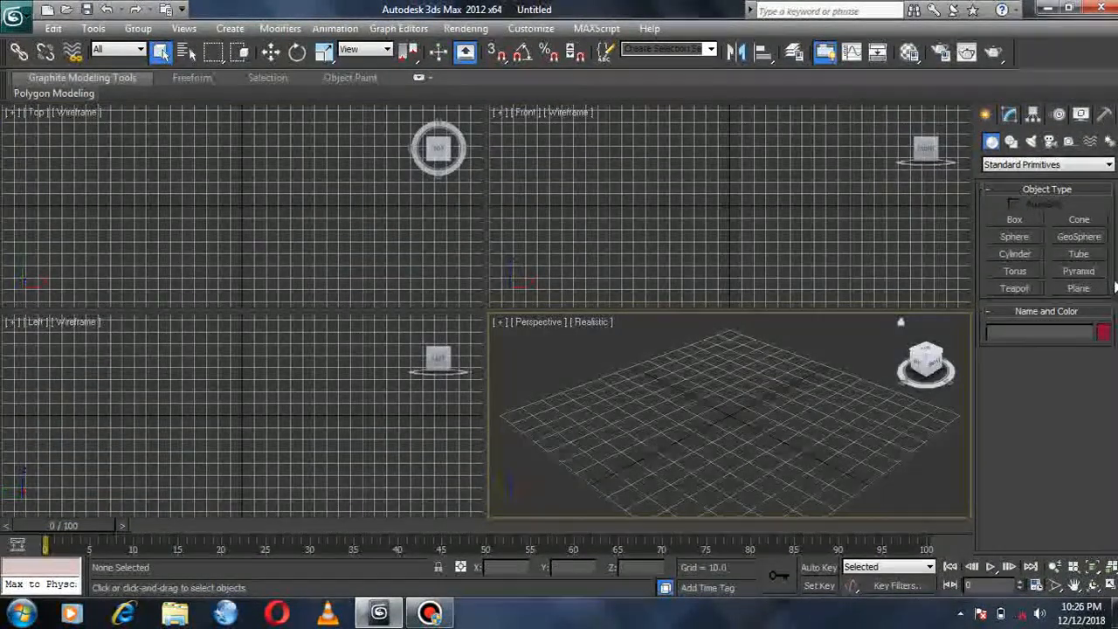
{"action": "key", "text": "g"}
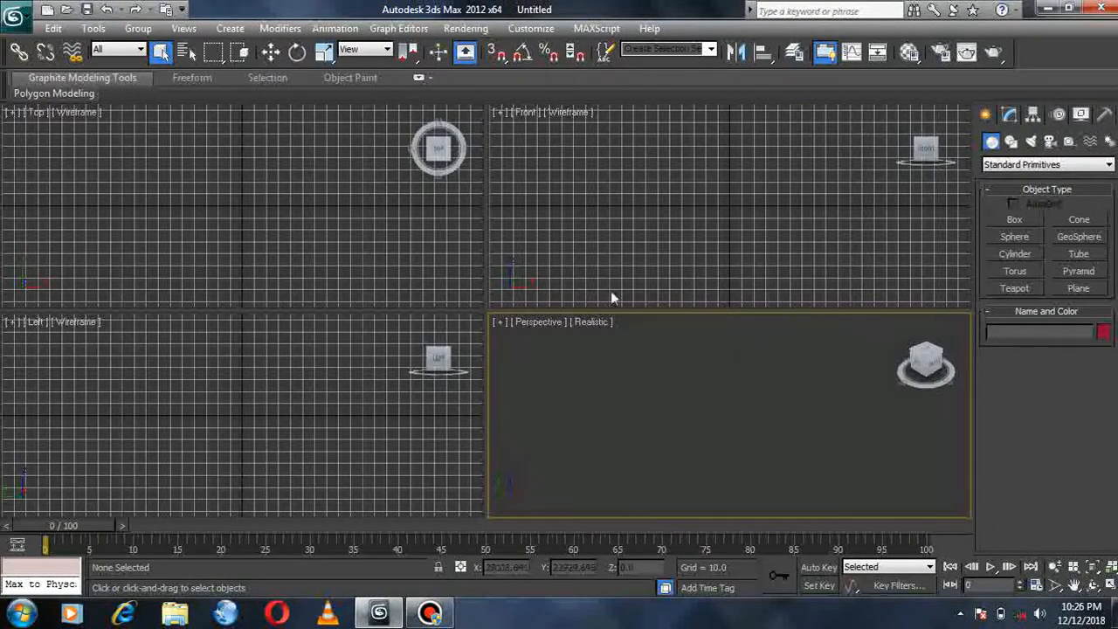
- Assign V-Ray Adv 2.00.03 as the production renderer in the render setup
{"action": "left_click", "coordinate": [468, 29]}
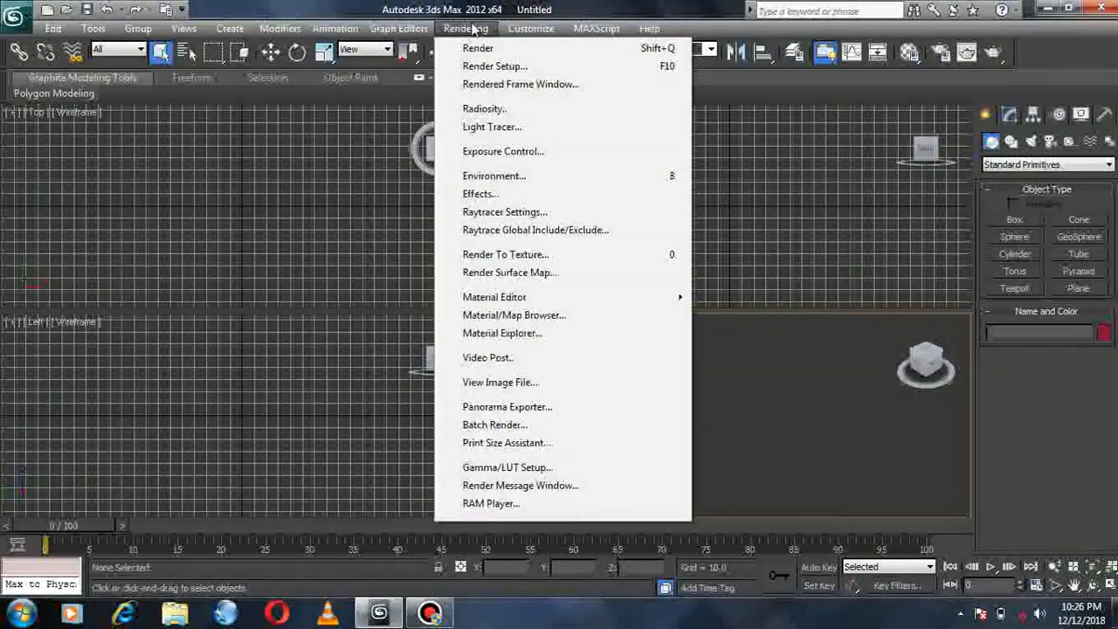
{"action": "left_click", "coordinate": [489, 66]}
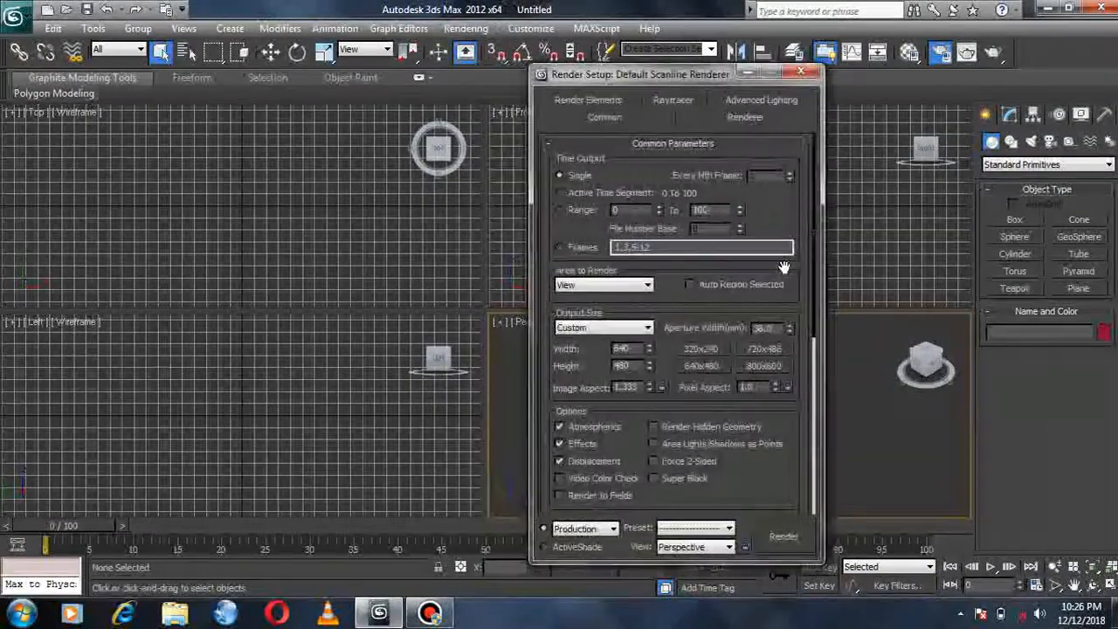
{"action": "left_click_drag", "start_coordinate": [813, 291], "coordinate": [838, 470]}
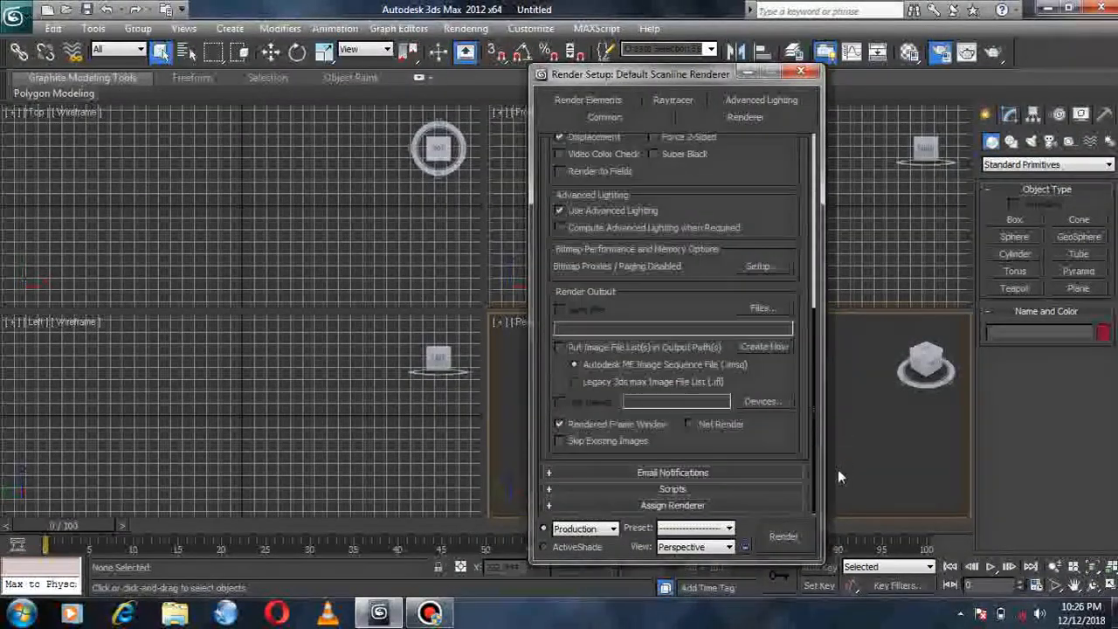
{"action": "left_click", "coordinate": [786, 505]}
{"action": "left_click", "coordinate": [770, 437]}
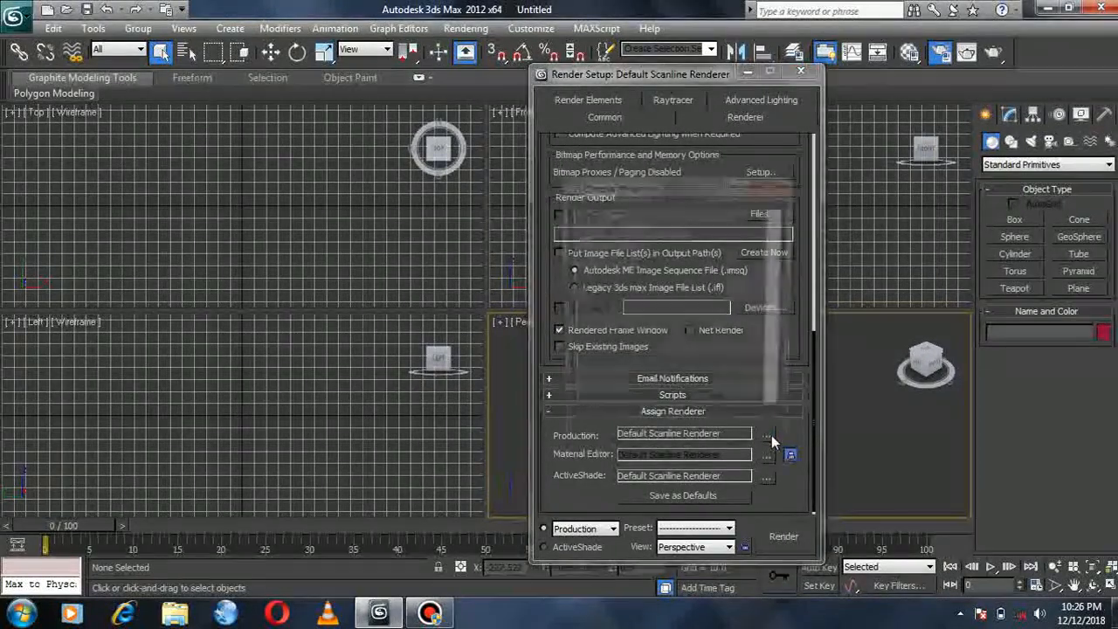
{"action": "double_click", "coordinate": [609, 246]}
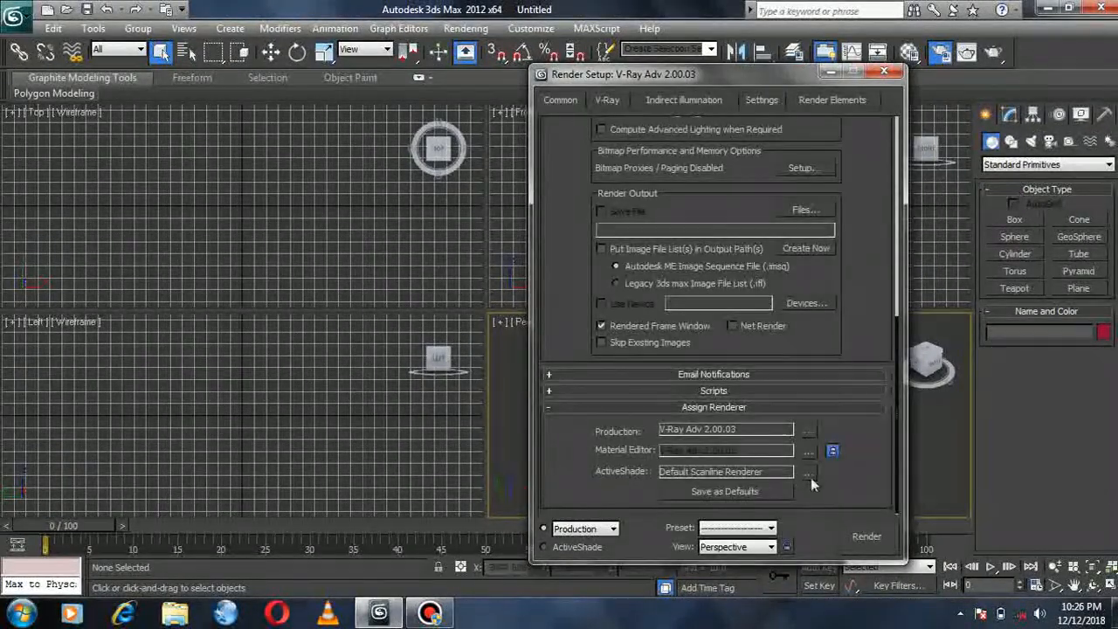
- Assign V-Ray RT 2.00.02 as the ActiveShade renderer and close the render setup
{"action": "left_click", "coordinate": [810, 472]}
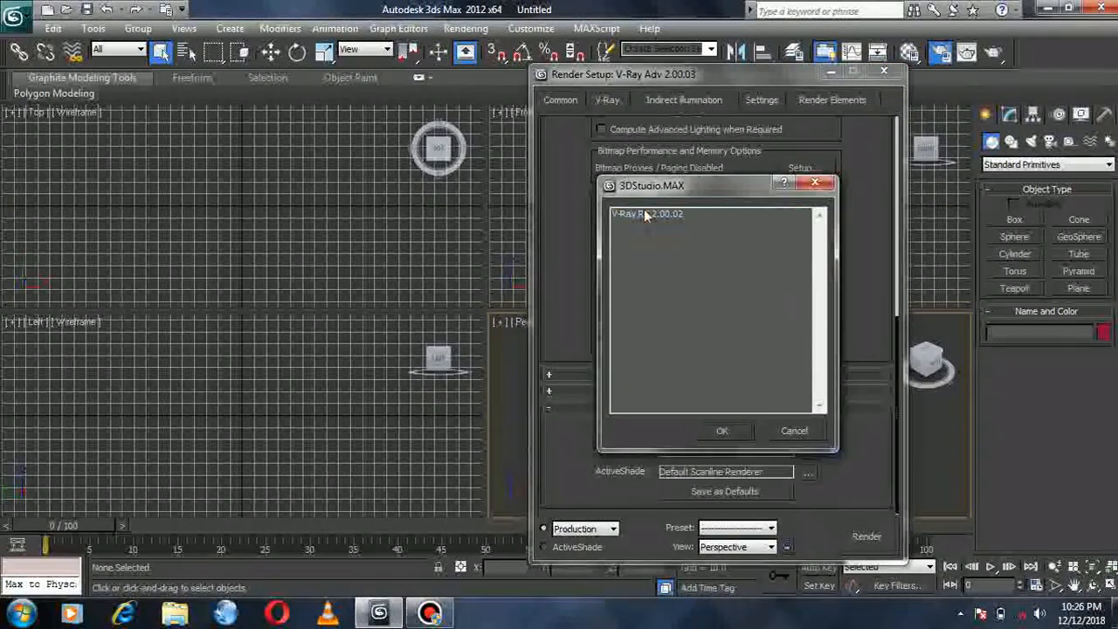
{"action": "double_click", "coordinate": [646, 215]}
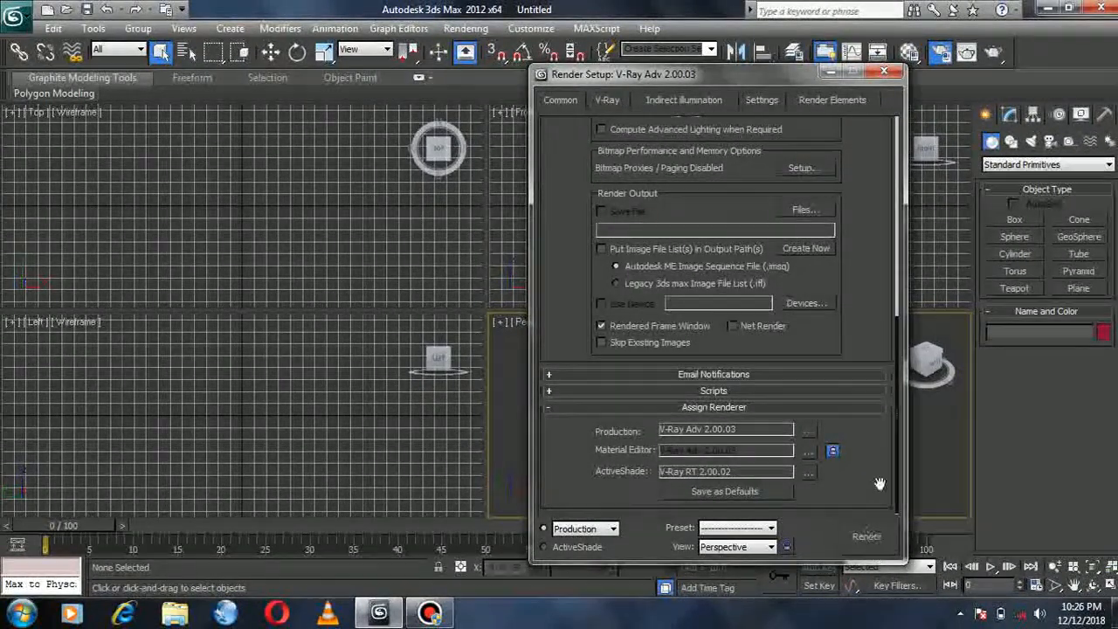
{"action": "left_click", "coordinate": [884, 71]}
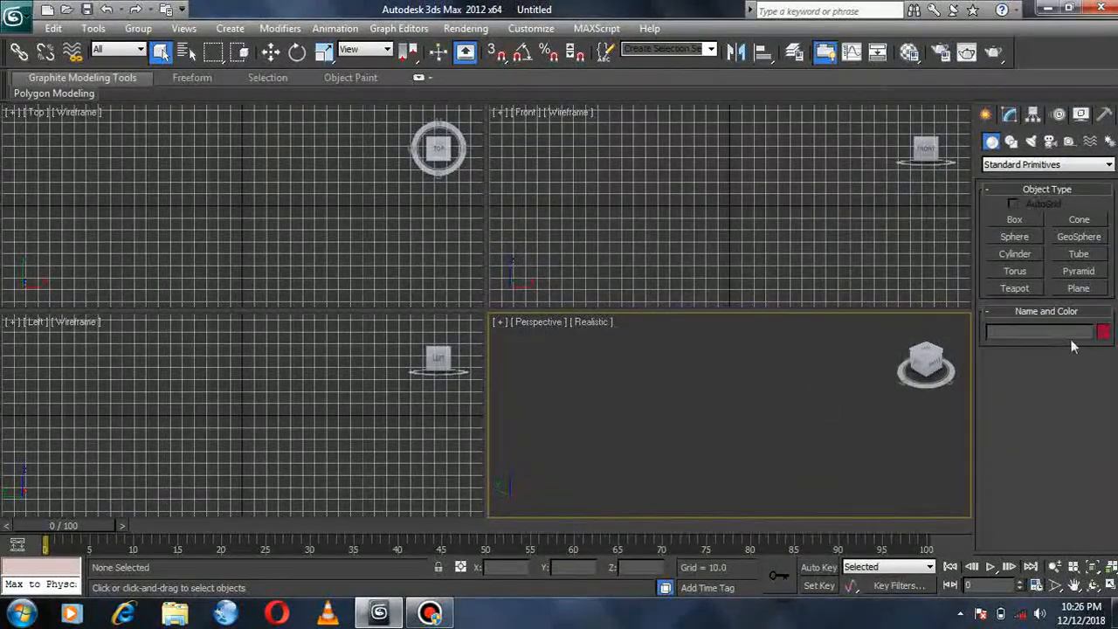
- Draw a standard plane in the Top viewport and enlarge it to about 638 long and 528 wide
{"action": "left_click", "coordinate": [1033, 289]}
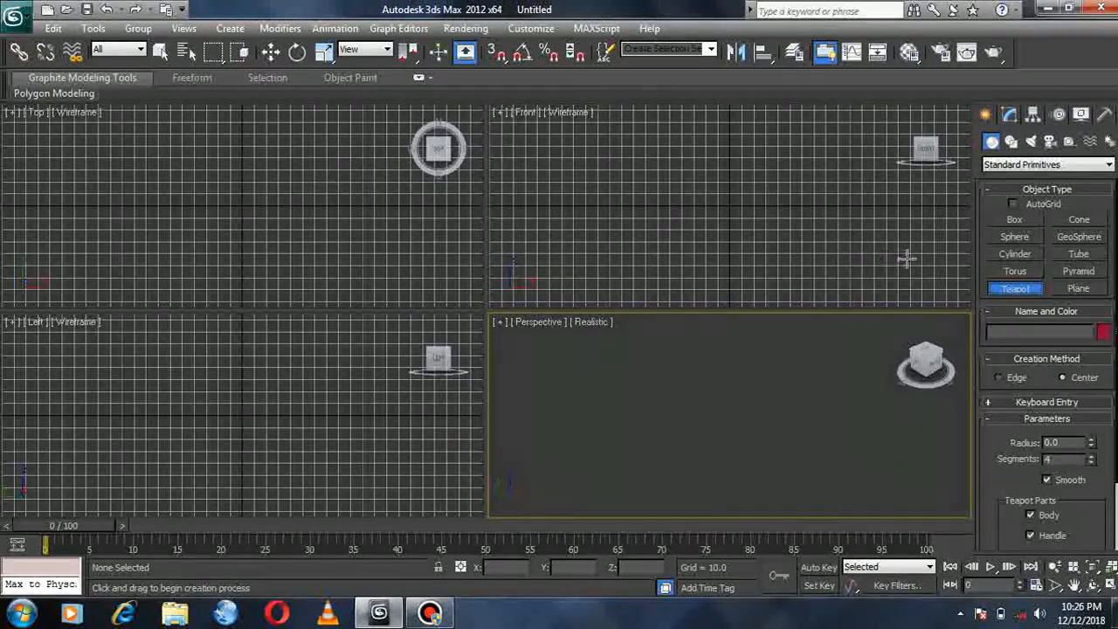
{"action": "left_click", "coordinate": [1078, 289]}
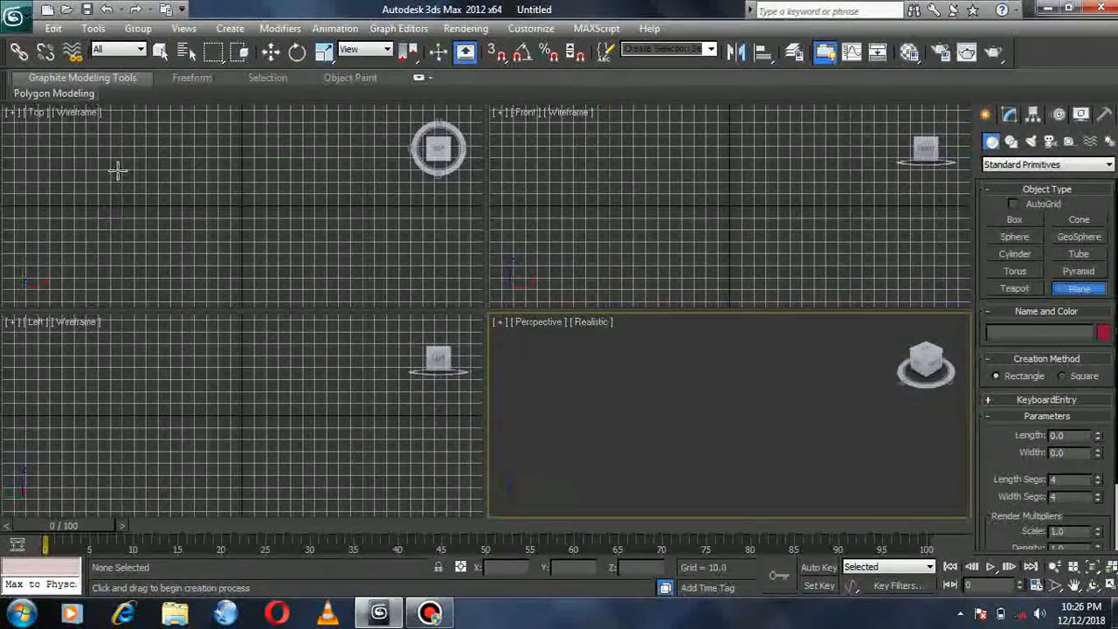
{"action": "mouse_move", "coordinate": [65, 145]}
{"action": "left_mouse_down"}
{"action": "mouse_move", "coordinate": [254, 240]}
{"action": "mouse_move", "coordinate": [425, 287]}
{"action": "mouse_move", "coordinate": [444, 308]}
{"action": "left_mouse_up"}
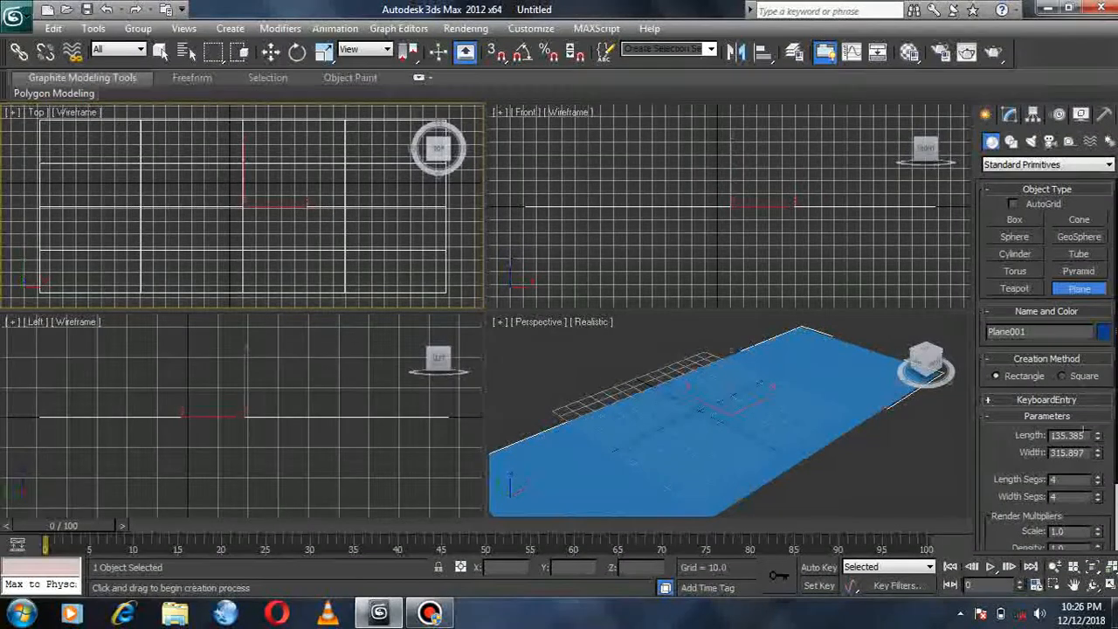
{"action": "left_click_drag", "start_coordinate": [1098, 437], "coordinate": [1115, 318]}
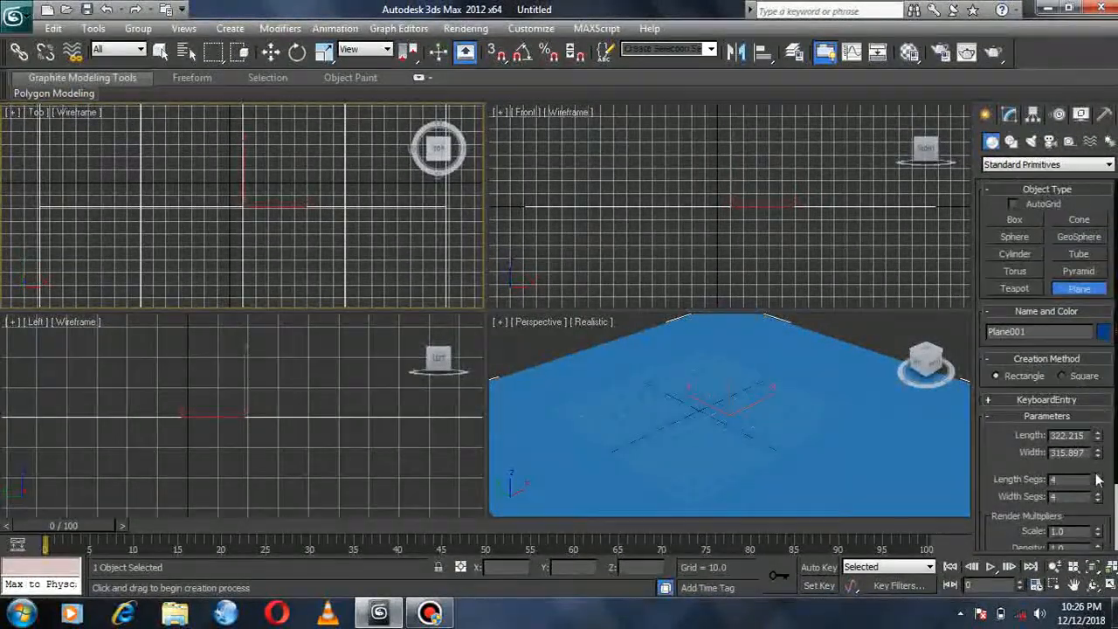
{"action": "left_click_drag", "start_coordinate": [1100, 456], "coordinate": [1098, 352]}
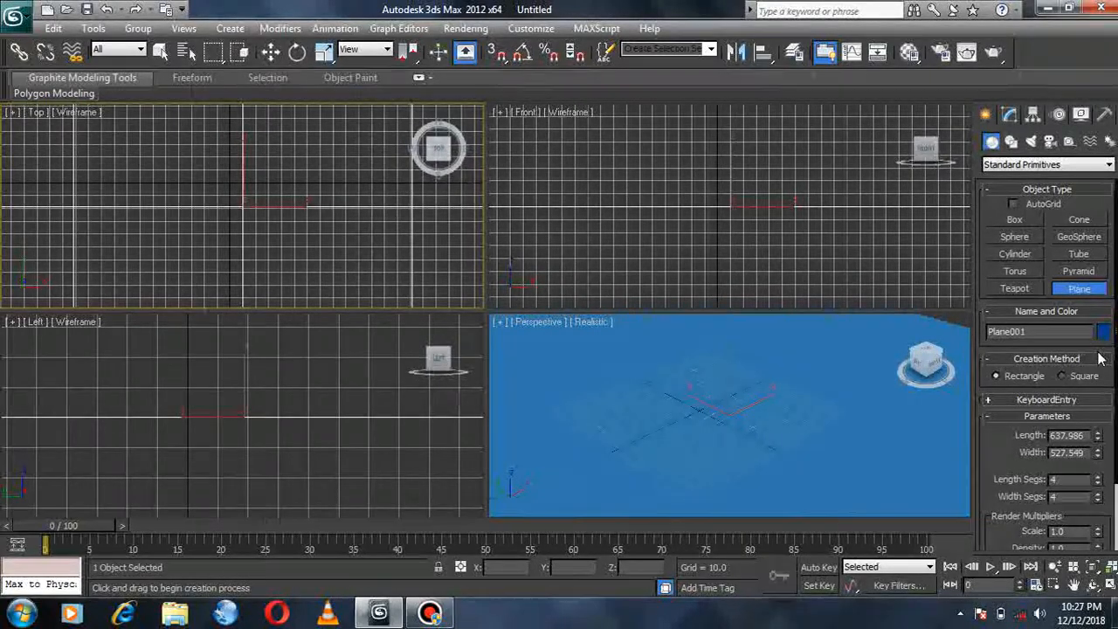
- Render a test image of the standard plane, then close the V-Ray messages and the rendered frame
{"action": "key", "text": "shift+q"}
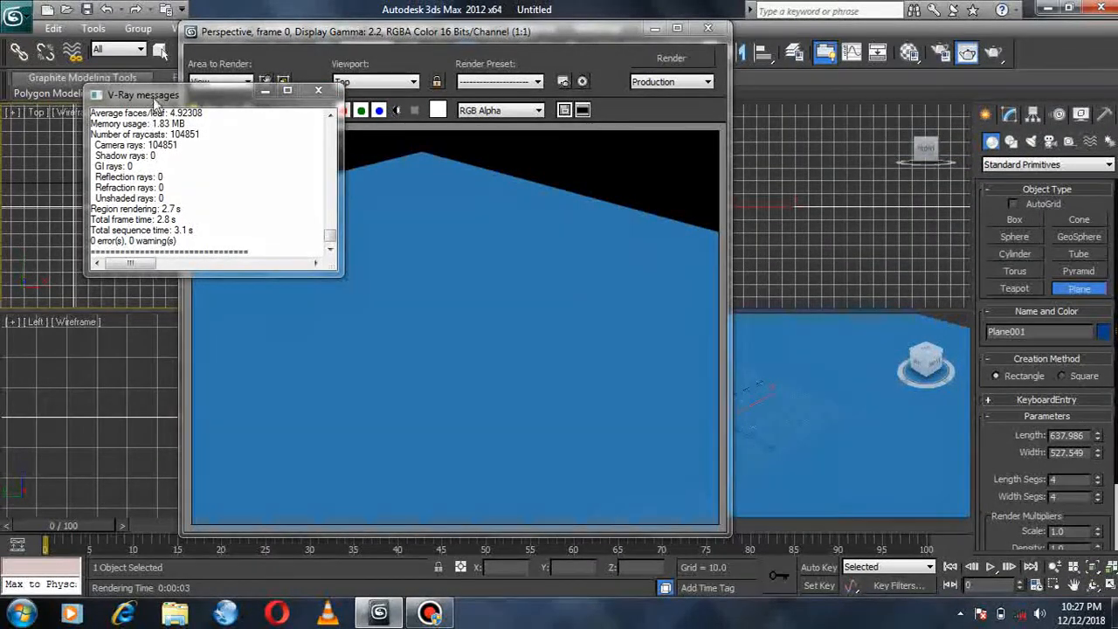
{"action": "left_click_drag", "start_coordinate": [156, 103], "coordinate": [66, 162]}
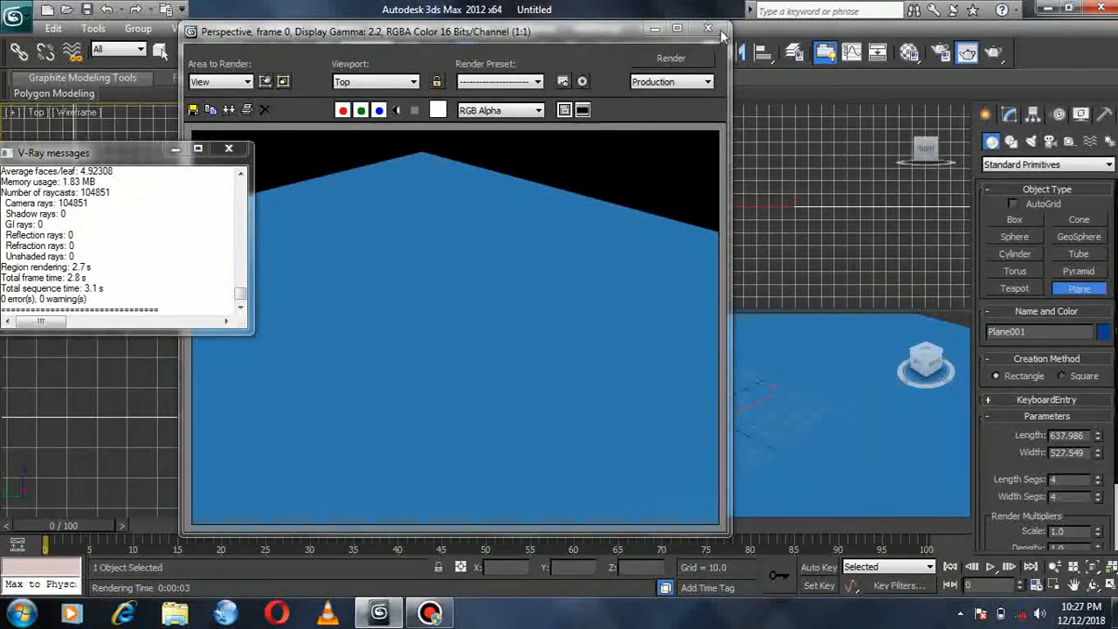
{"action": "left_click", "coordinate": [229, 148]}
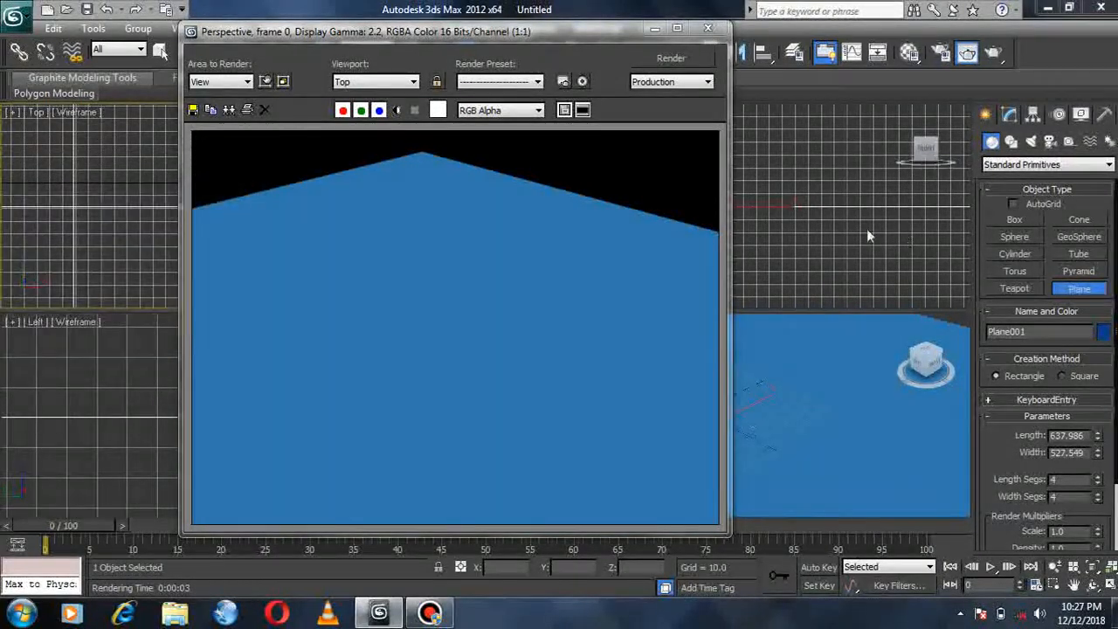
{"action": "left_click", "coordinate": [708, 28]}
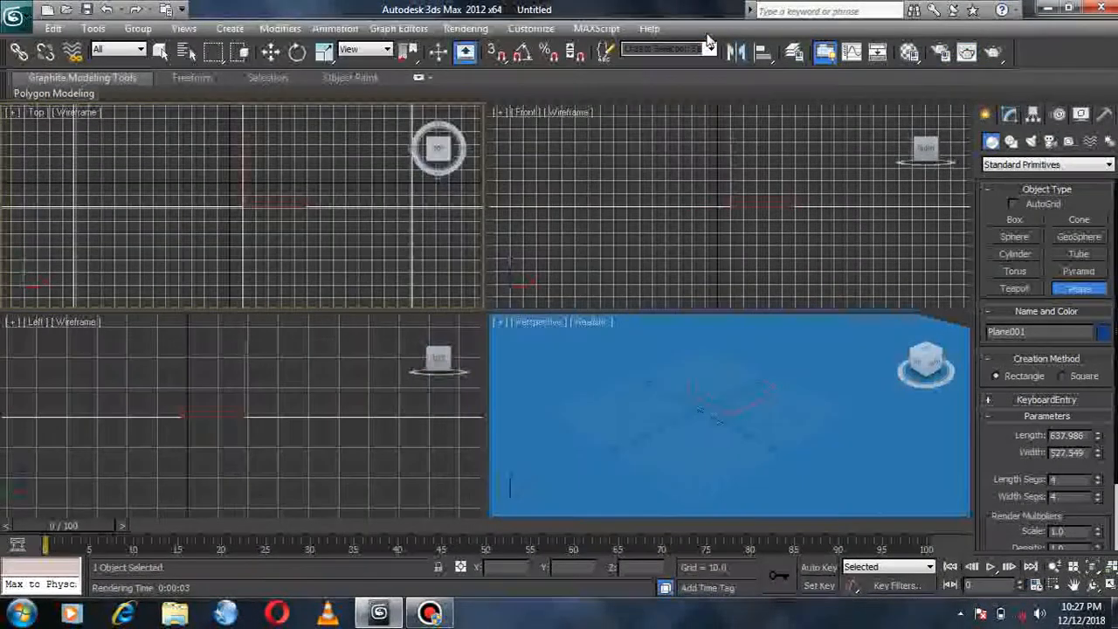
- Delete the standard plane and place a VRayPlane in the Perspective viewport, outside the near-left edge of the grid
{"action": "left_click", "coordinate": [732, 394]}
{"action": "key", "text": "Delete"}
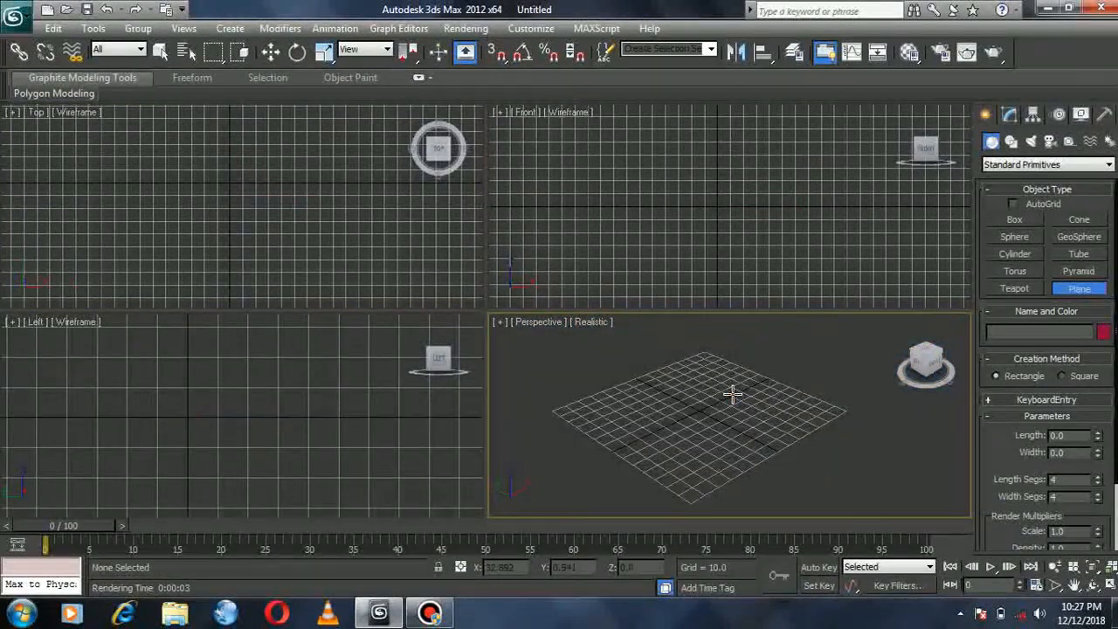
{"action": "left_click", "coordinate": [991, 166]}
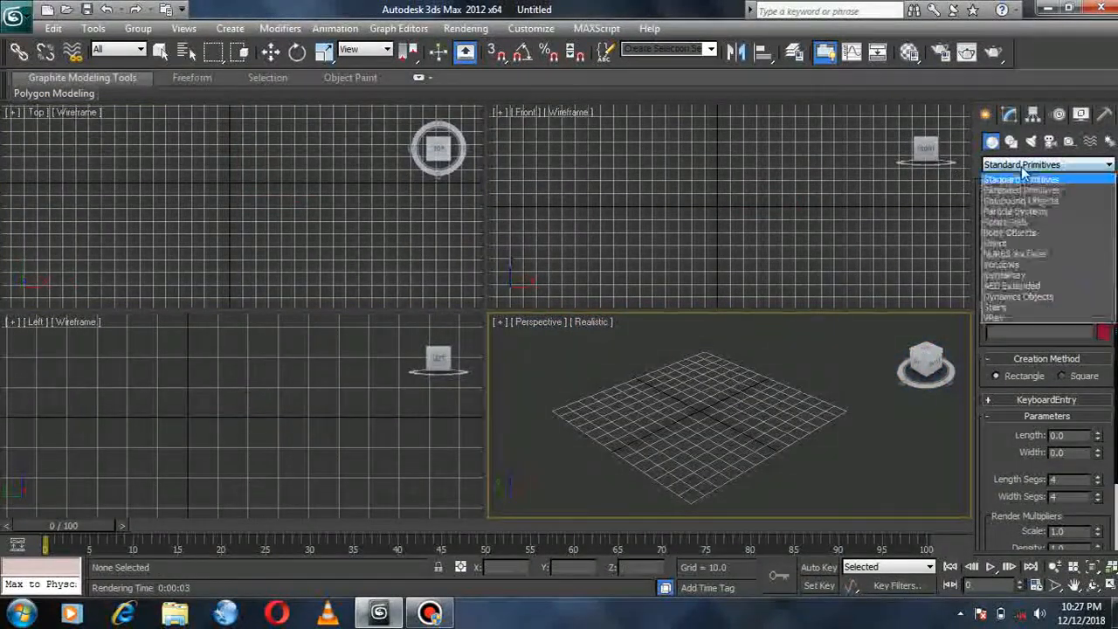
{"action": "left_click", "coordinate": [1005, 319]}
{"action": "left_click", "coordinate": [1016, 235]}
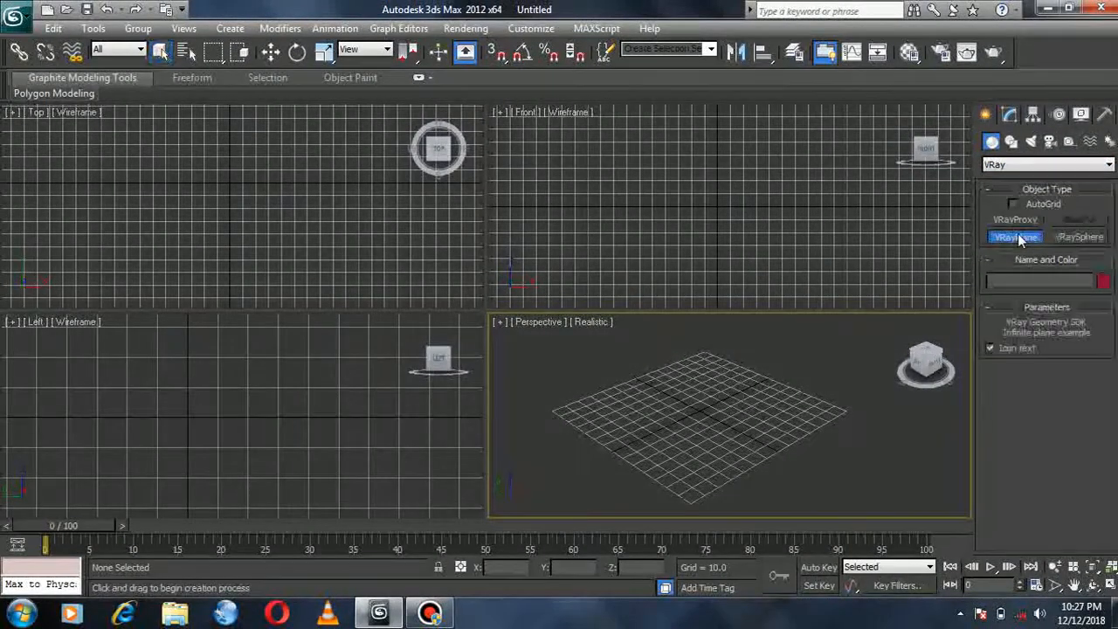
{"action": "left_click", "coordinate": [531, 494]}
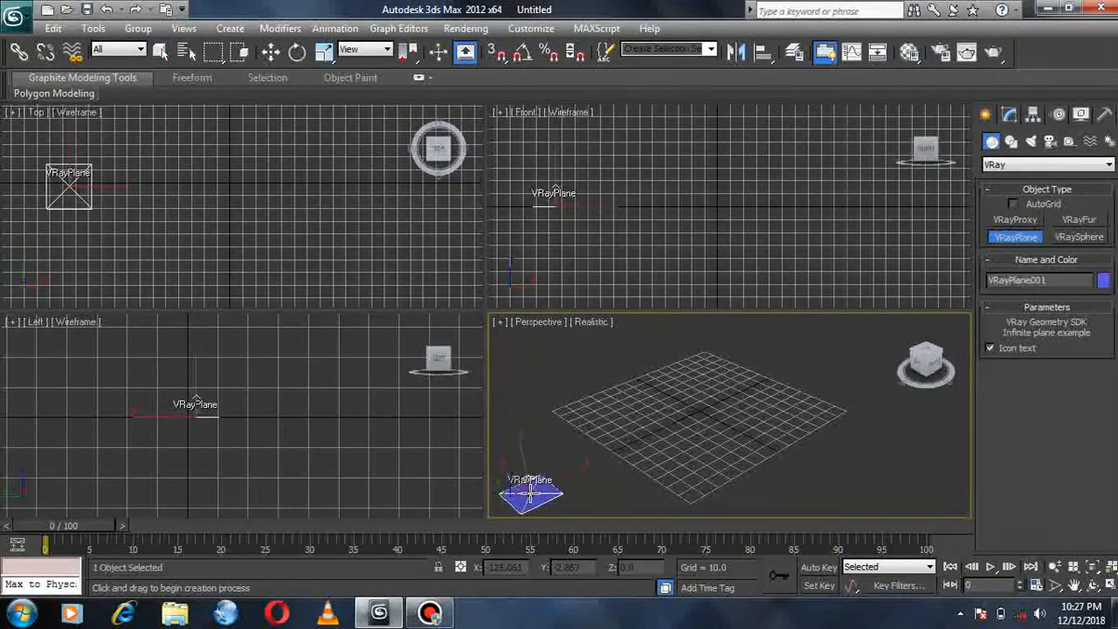
- Render a test image of the VRayPlane, then close the V-Ray messages and the rendered frame
{"action": "key", "text": "shift+q"}
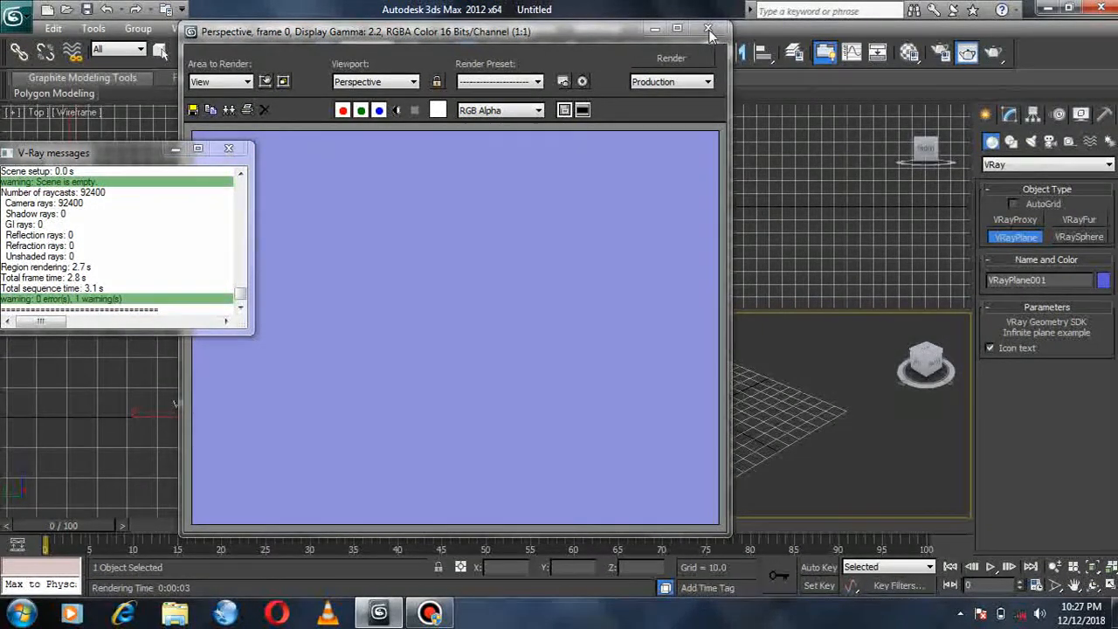
{"action": "left_click", "coordinate": [232, 153]}
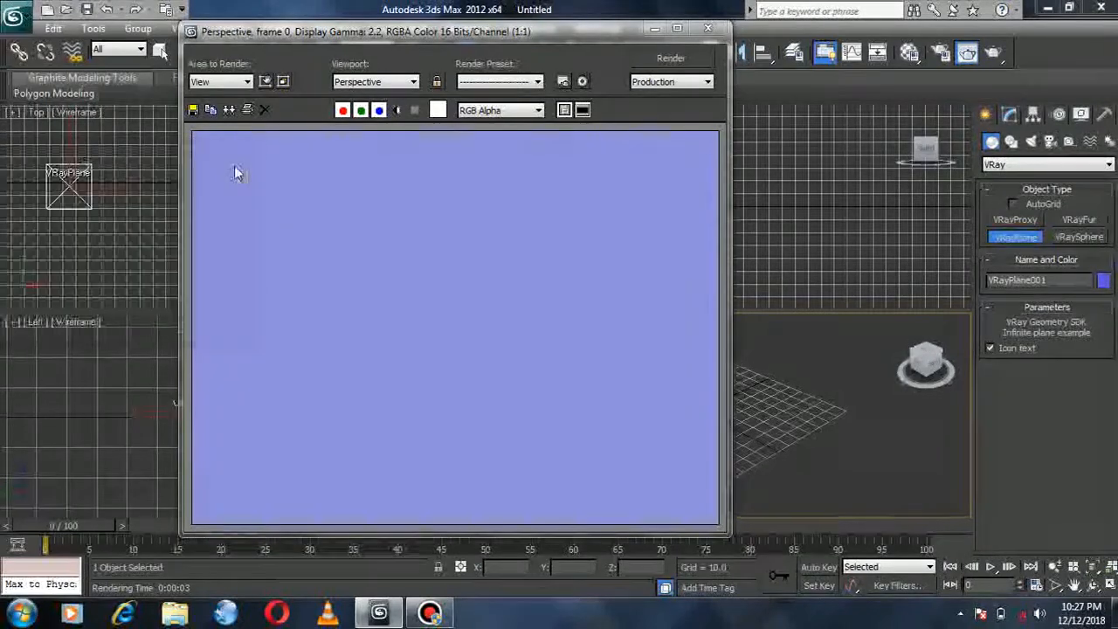
{"action": "left_click", "coordinate": [708, 30]}
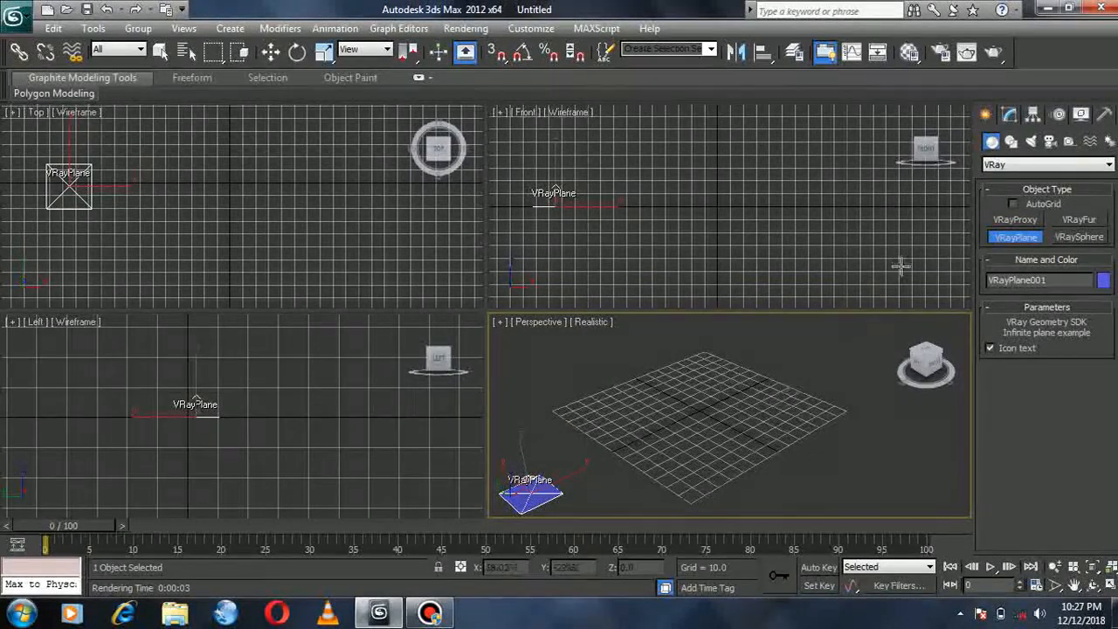
- Create two standard teapots side by side in the Perspective viewport, the second with a radius of about 28.3
{"action": "left_click", "coordinate": [1035, 165]}
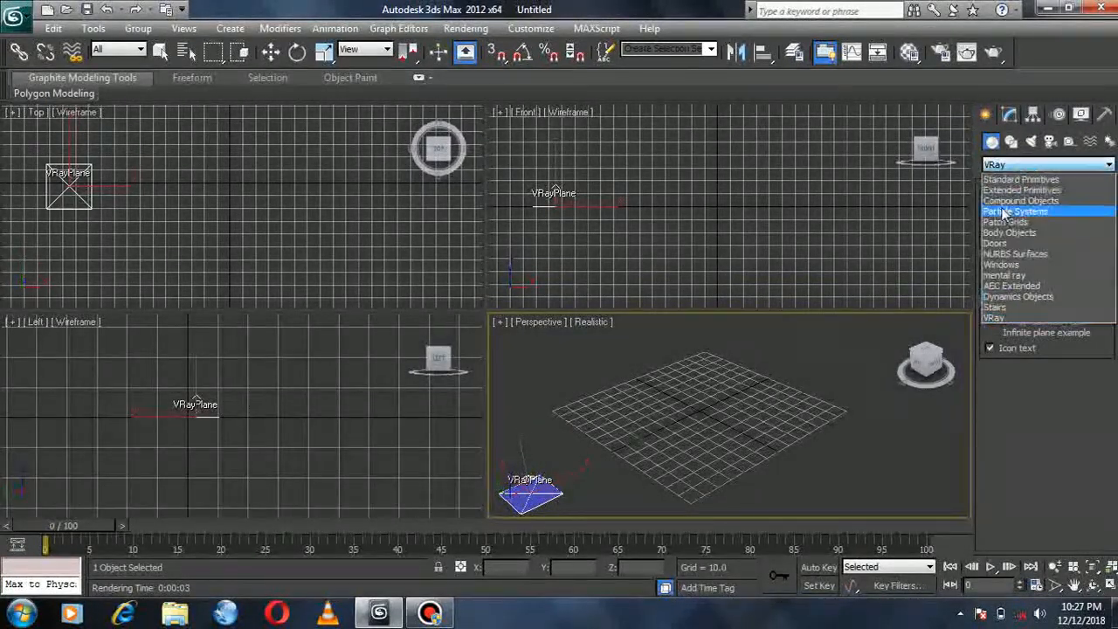
{"action": "left_click", "coordinate": [1010, 181]}
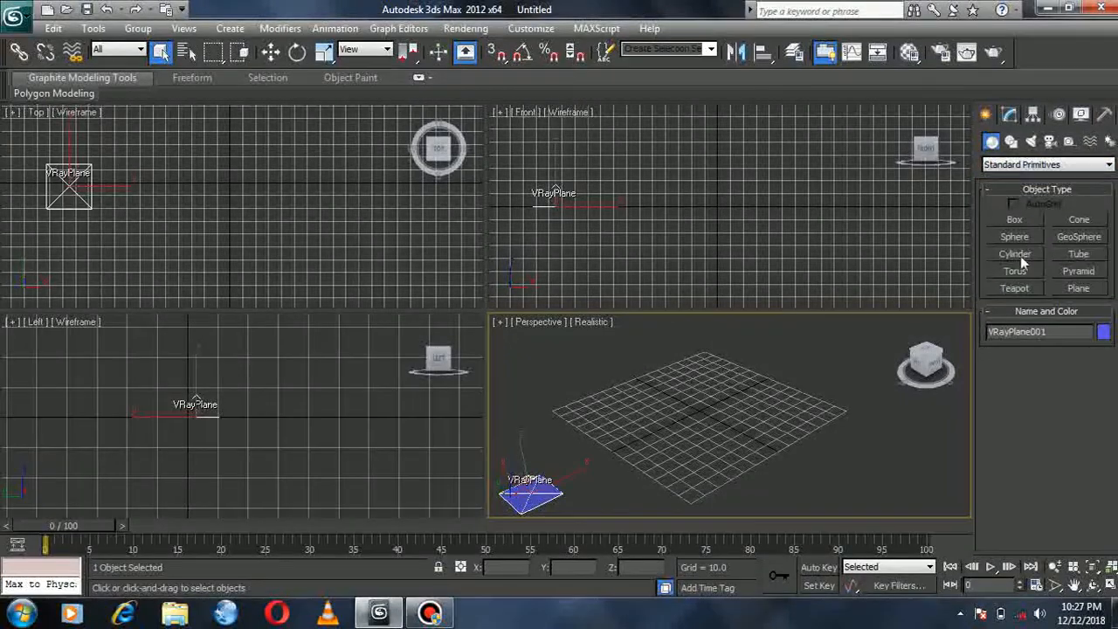
{"action": "left_click", "coordinate": [1014, 288]}
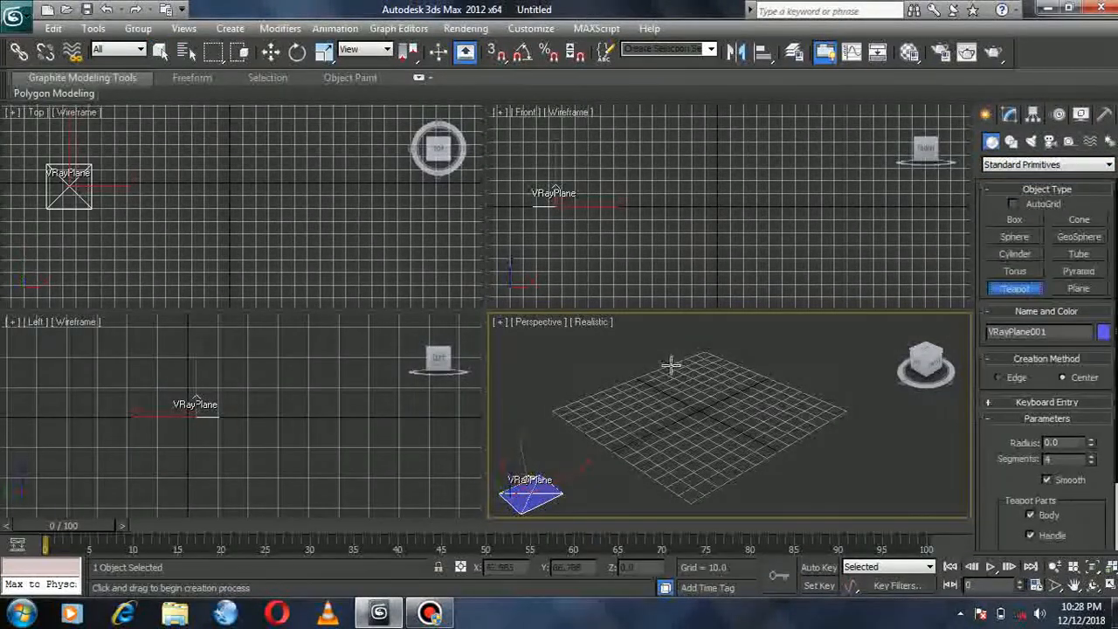
{"action": "left_click_drag", "start_coordinate": [693, 427], "coordinate": [827, 412]}
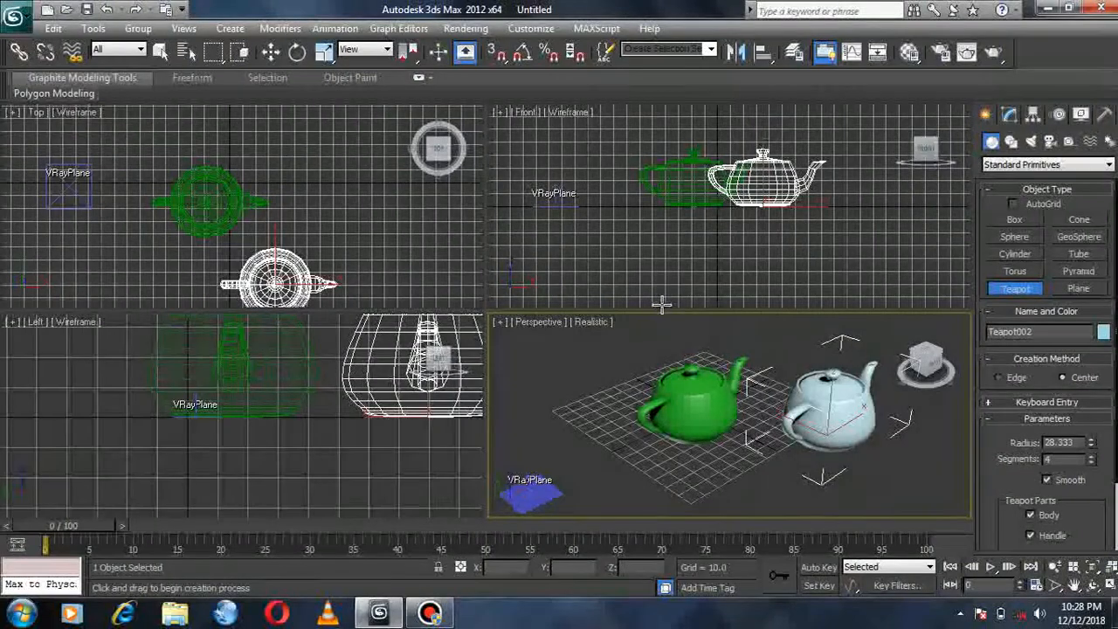
- Open the Material Editor and change the first sample slot's material to VRayMtl
{"action": "left_click", "coordinate": [909, 53]}
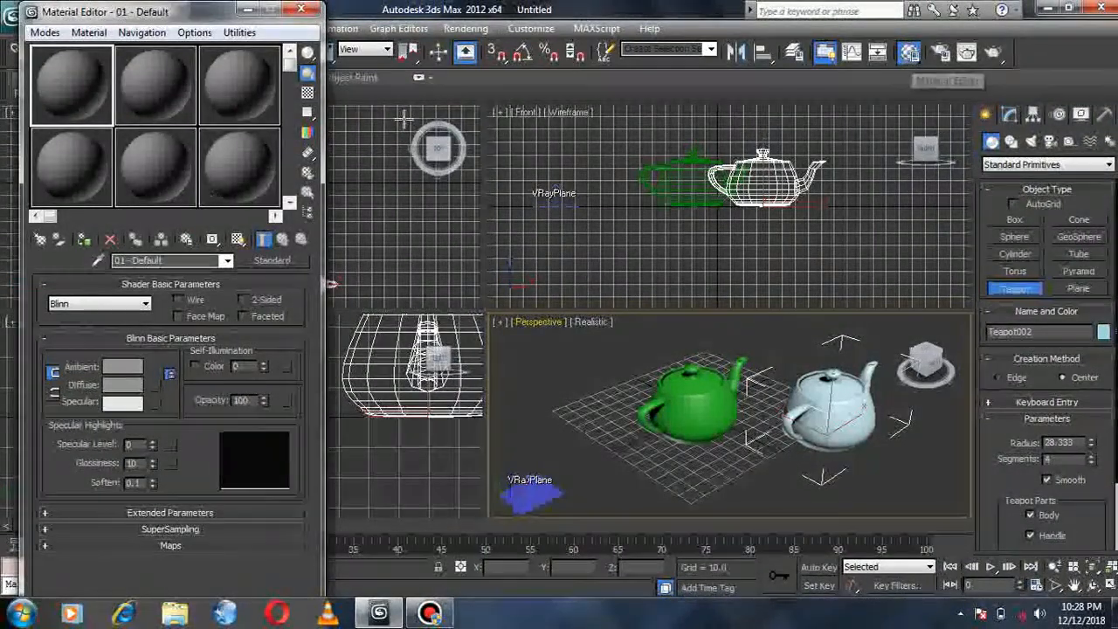
{"action": "left_click", "coordinate": [41, 240]}
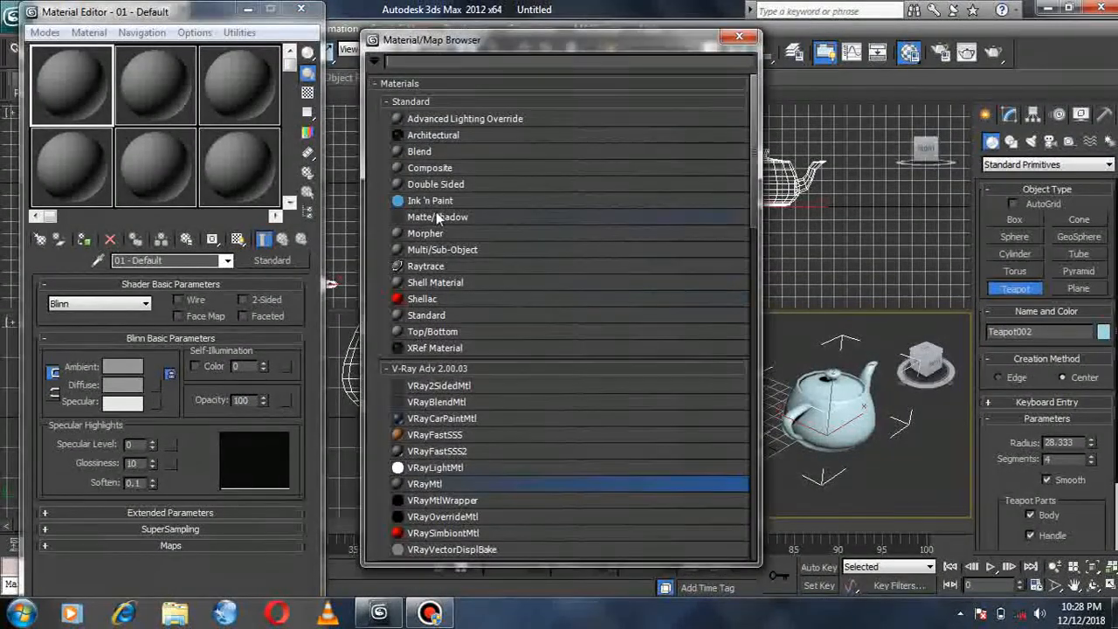
{"action": "double_click", "coordinate": [436, 485]}
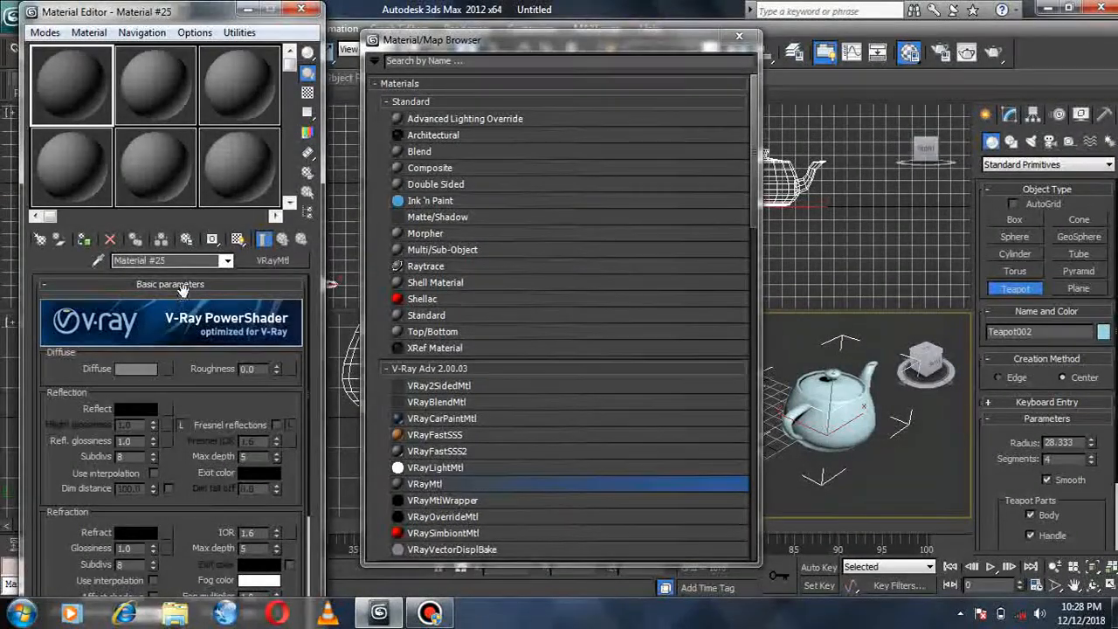
- Change the second and third sample slots' materials to VRayMtl and close the Material/Map Browser
{"action": "left_click", "coordinate": [143, 101]}
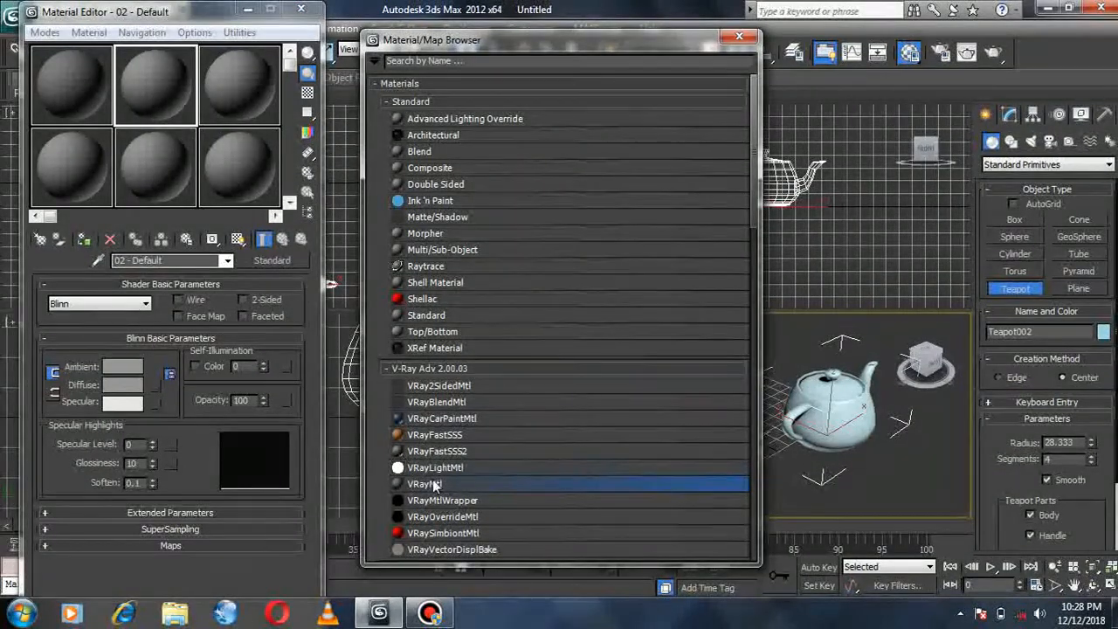
{"action": "left_click", "coordinate": [219, 88]}
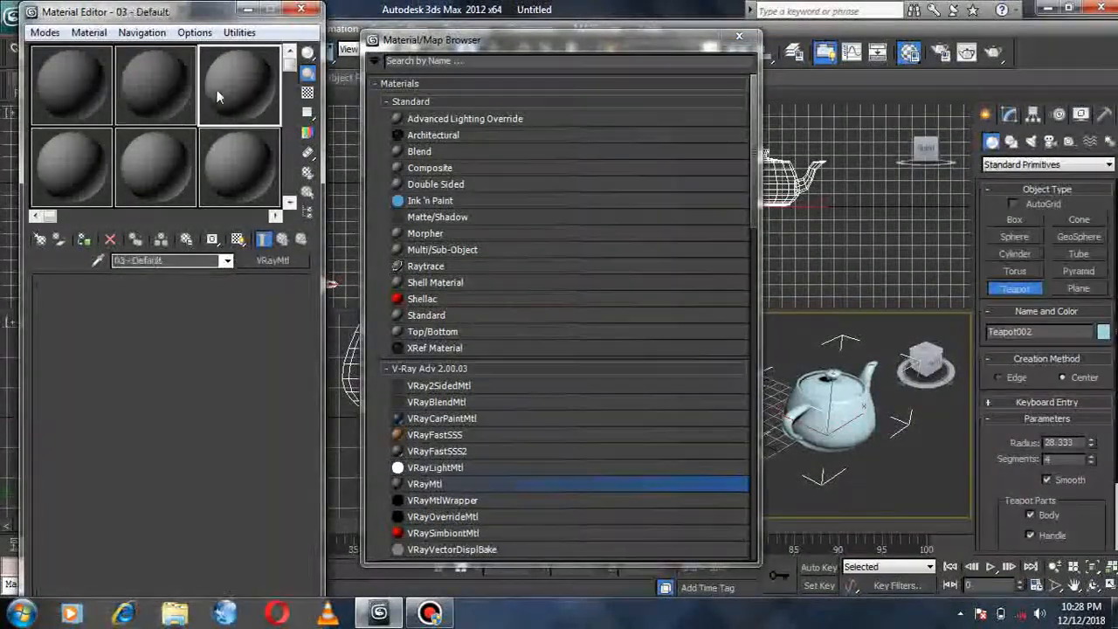
{"action": "double_click", "coordinate": [428, 483]}
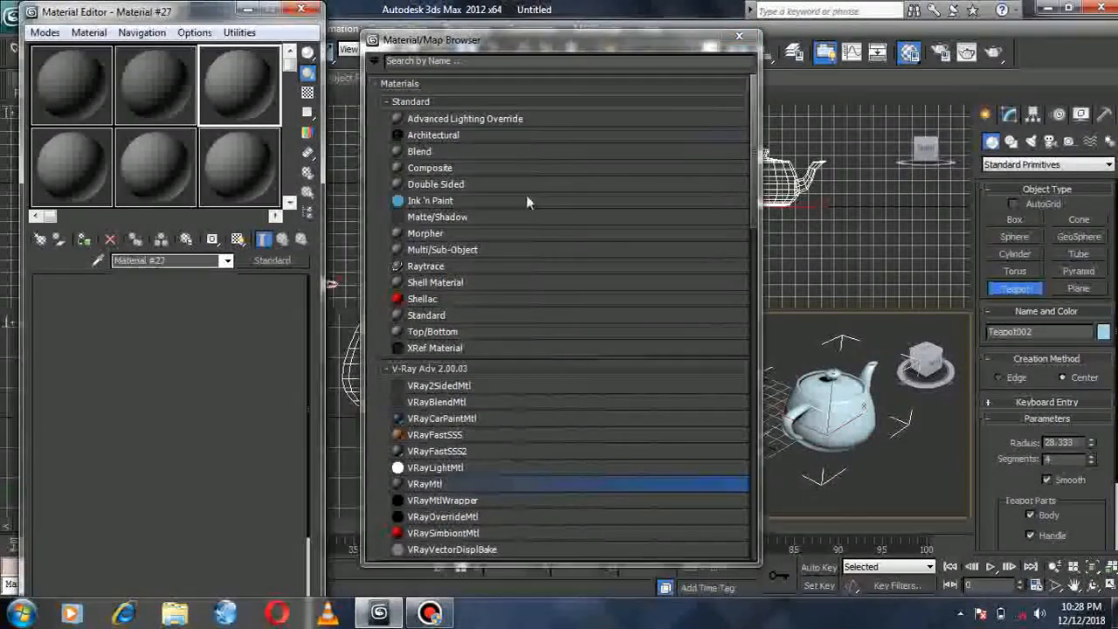
{"action": "left_click", "coordinate": [736, 35]}
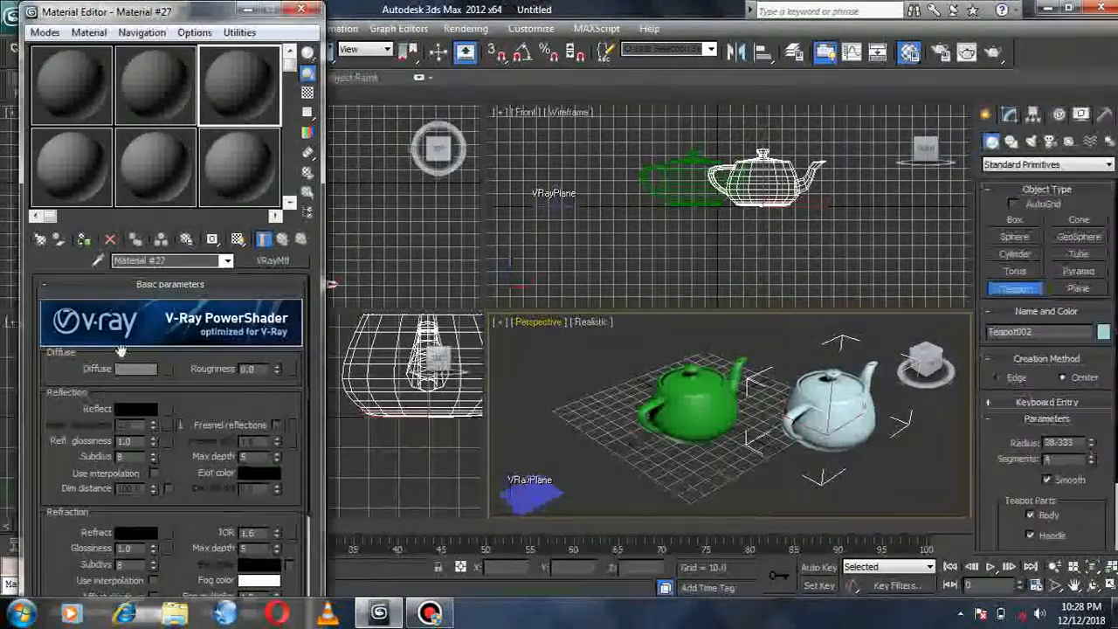
- Set the third material's diffuse colour to a light green with hue 68, saturation 141 and value 198
{"action": "left_click", "coordinate": [124, 375]}
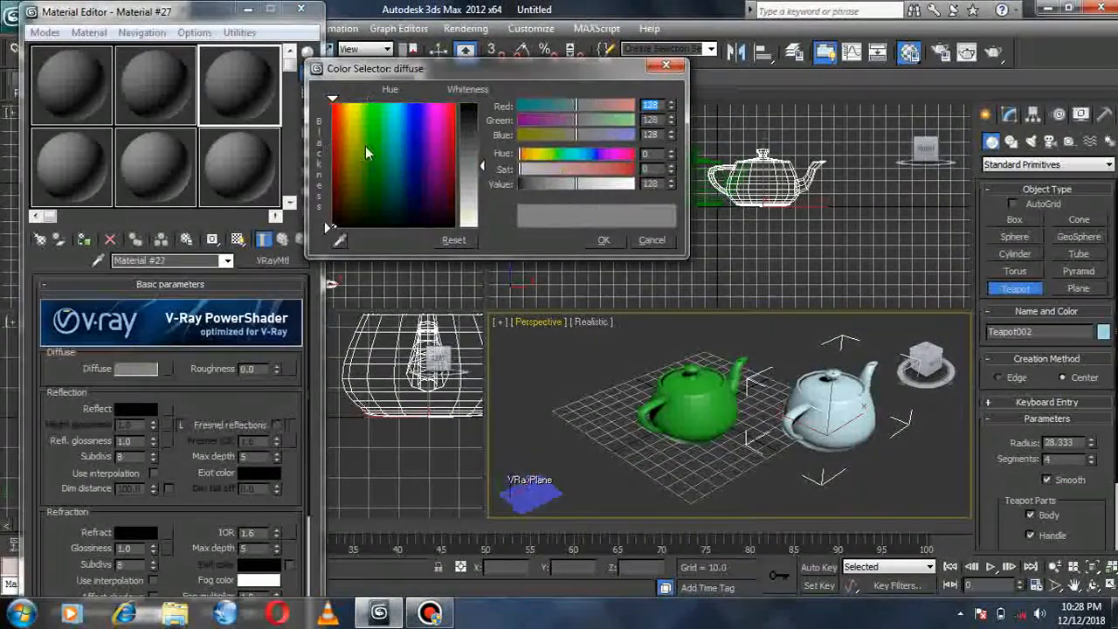
{"action": "left_click", "coordinate": [365, 146]}
{"action": "left_click", "coordinate": [469, 119]}
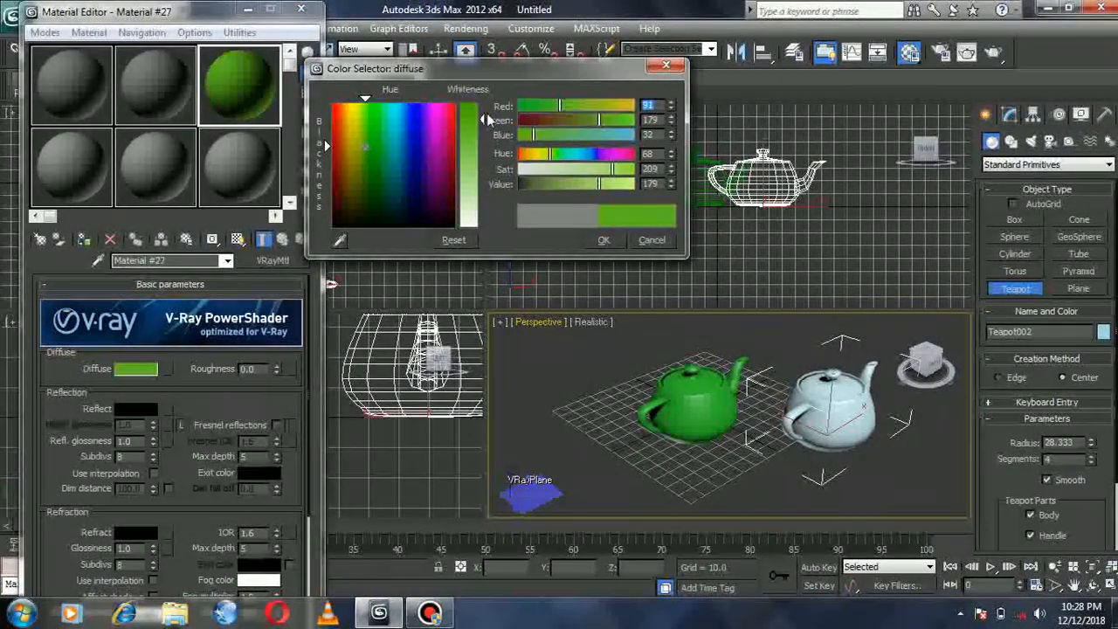
{"action": "mouse_move", "coordinate": [469, 112]}
{"action": "left_mouse_down"}
{"action": "mouse_move", "coordinate": [482, 115]}
{"action": "mouse_move", "coordinate": [482, 147]}
{"action": "left_mouse_up"}
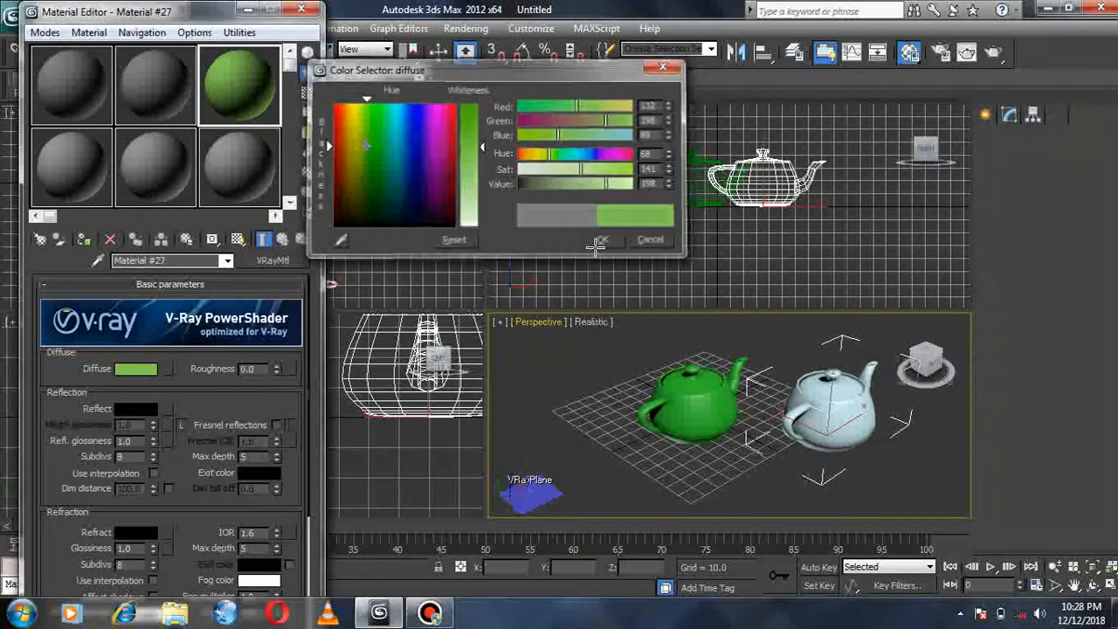
{"action": "left_click", "coordinate": [604, 240]}
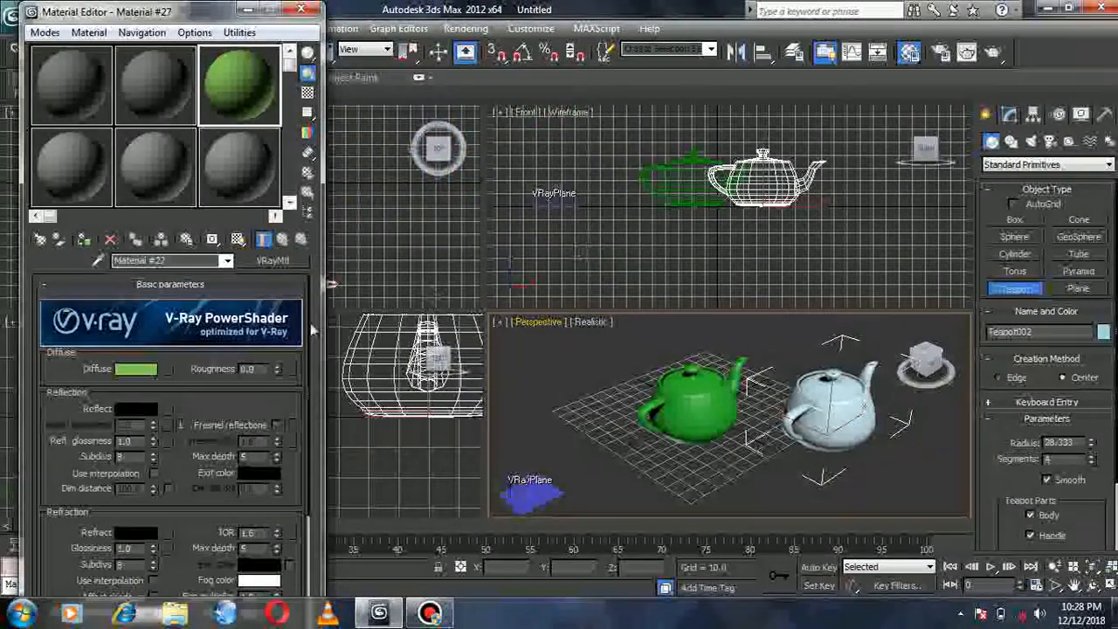
- Set the green material's reflection colour to a dark grey of RGB 22 and assign the material to the first teapot
{"action": "left_click", "coordinate": [138, 409]}
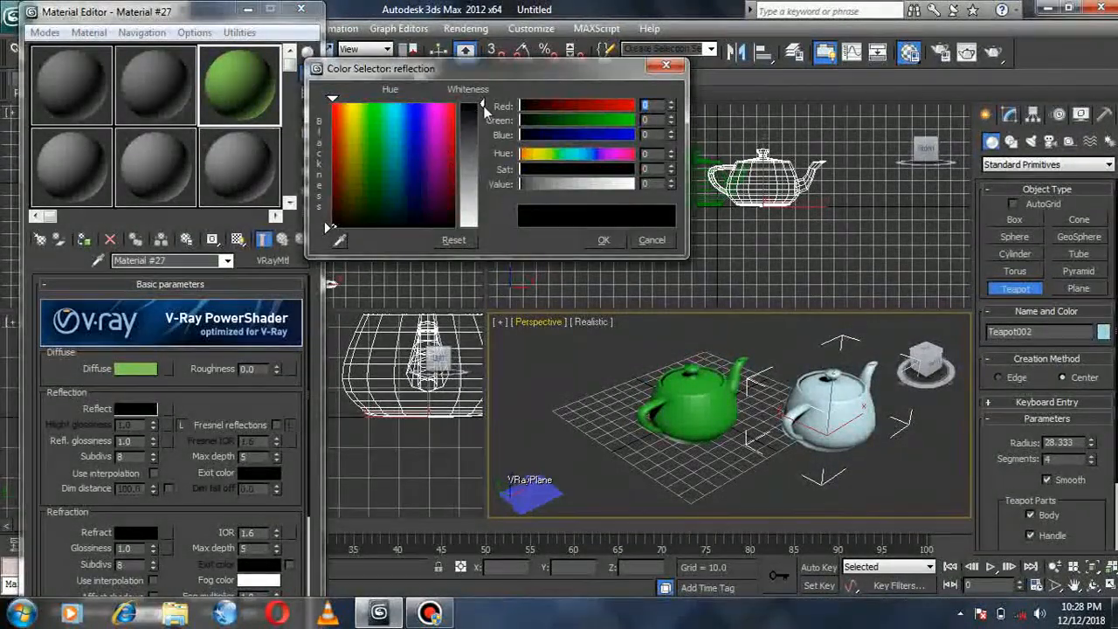
{"action": "left_click_drag", "start_coordinate": [476, 107], "coordinate": [476, 115]}
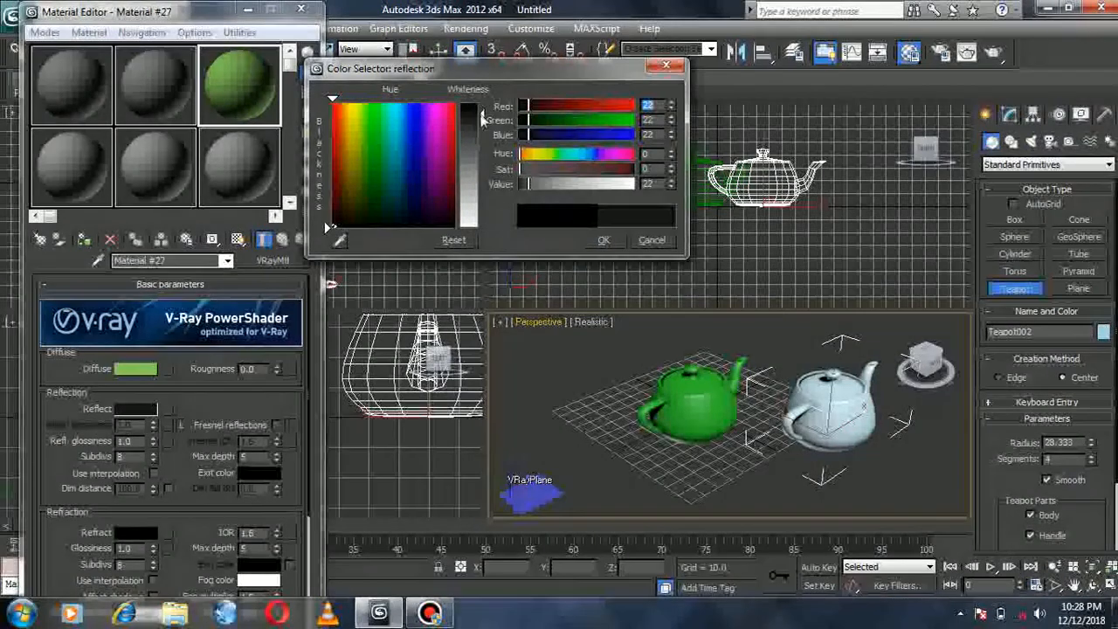
{"action": "left_click", "coordinate": [603, 240]}
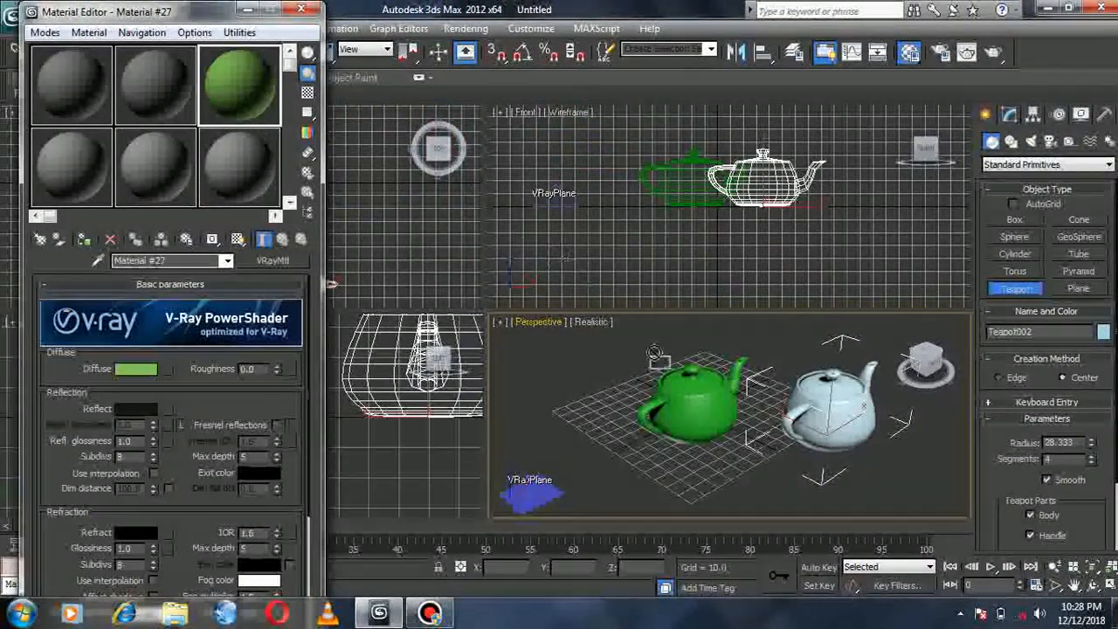
- Set the second material's diffuse colour to near-white RGB 252 and its reflection colour to dark grey RGB 15
{"action": "left_click", "coordinate": [150, 111]}
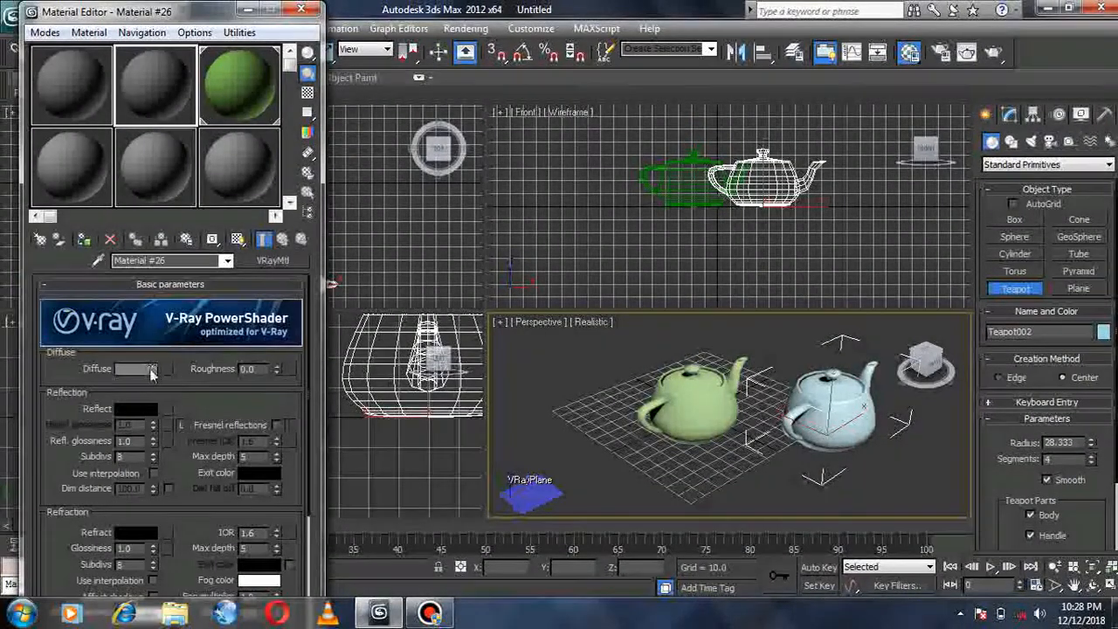
{"action": "left_click", "coordinate": [135, 368]}
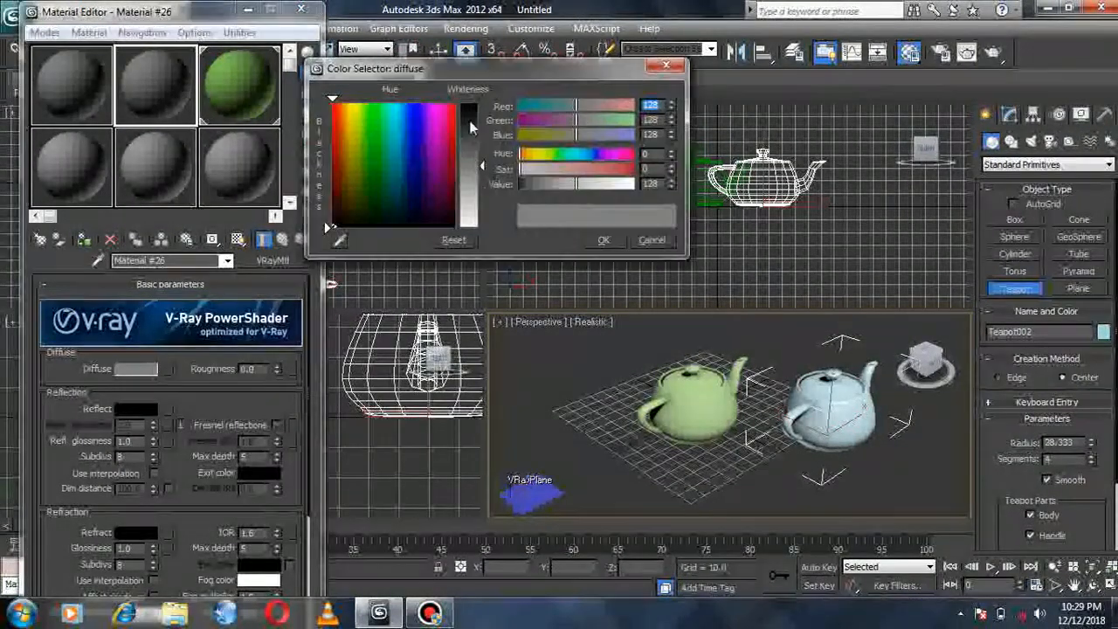
{"action": "left_click_drag", "start_coordinate": [481, 169], "coordinate": [482, 227]}
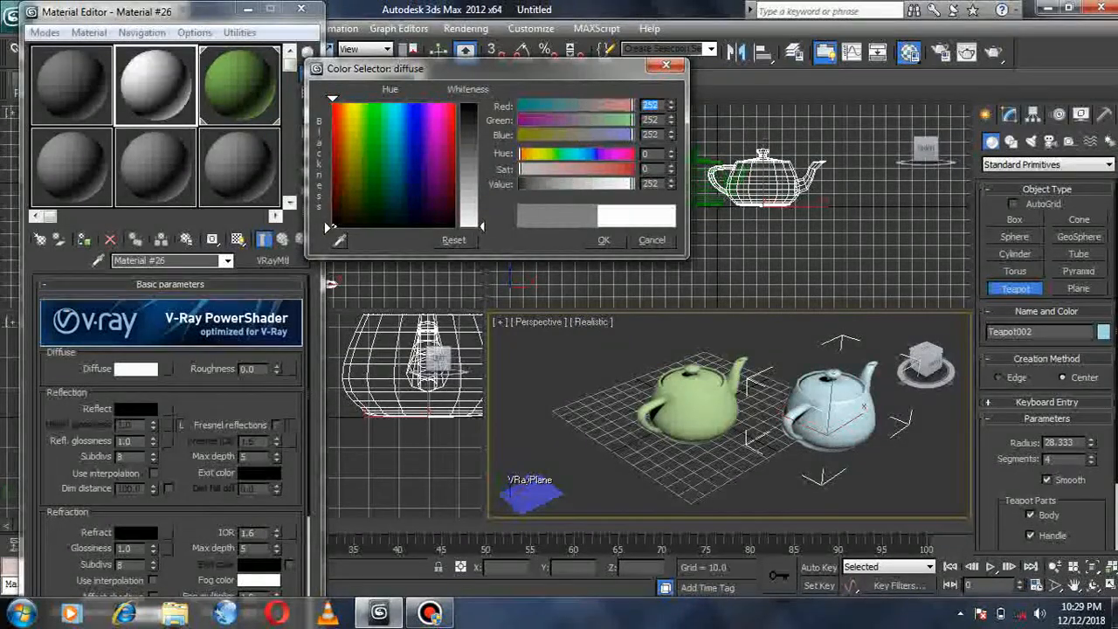
{"action": "left_click", "coordinate": [601, 239]}
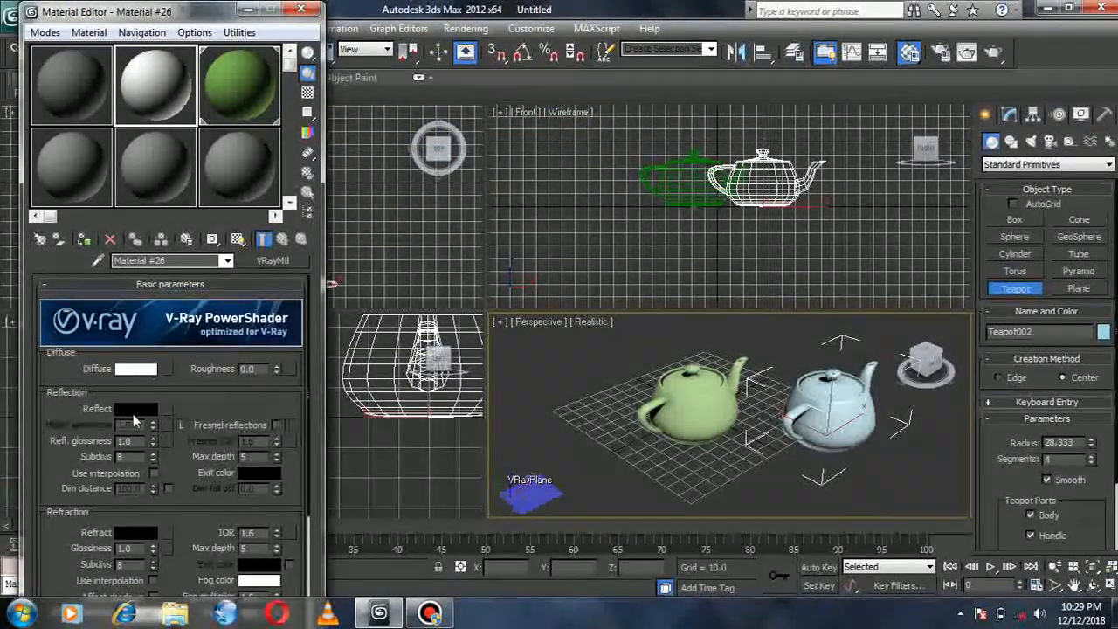
{"action": "left_click", "coordinate": [133, 409]}
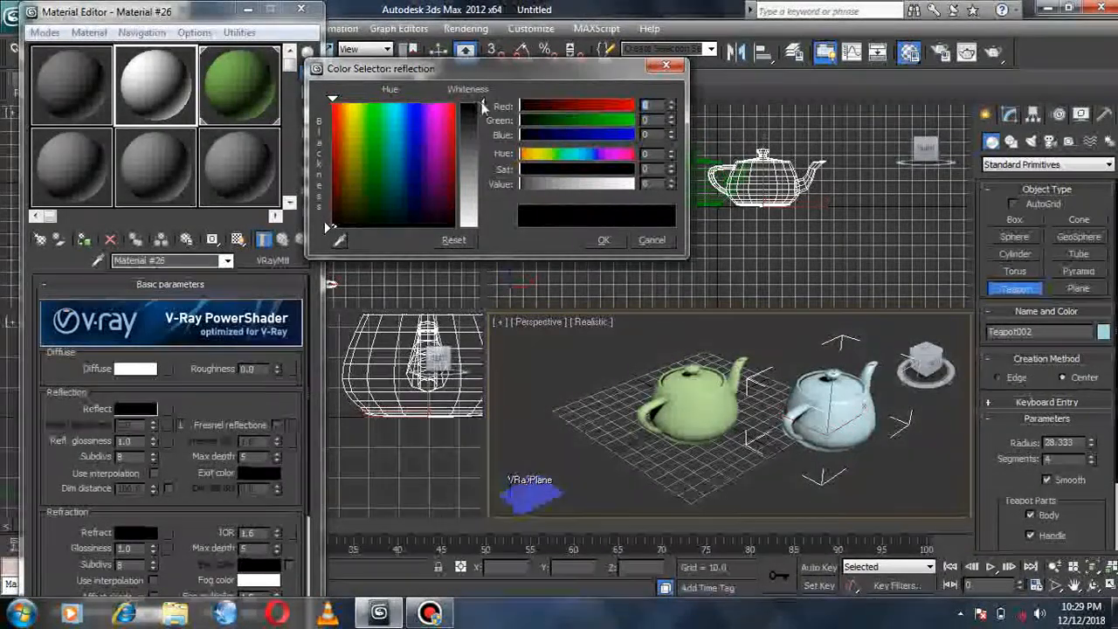
{"action": "left_click_drag", "start_coordinate": [482, 104], "coordinate": [482, 112]}
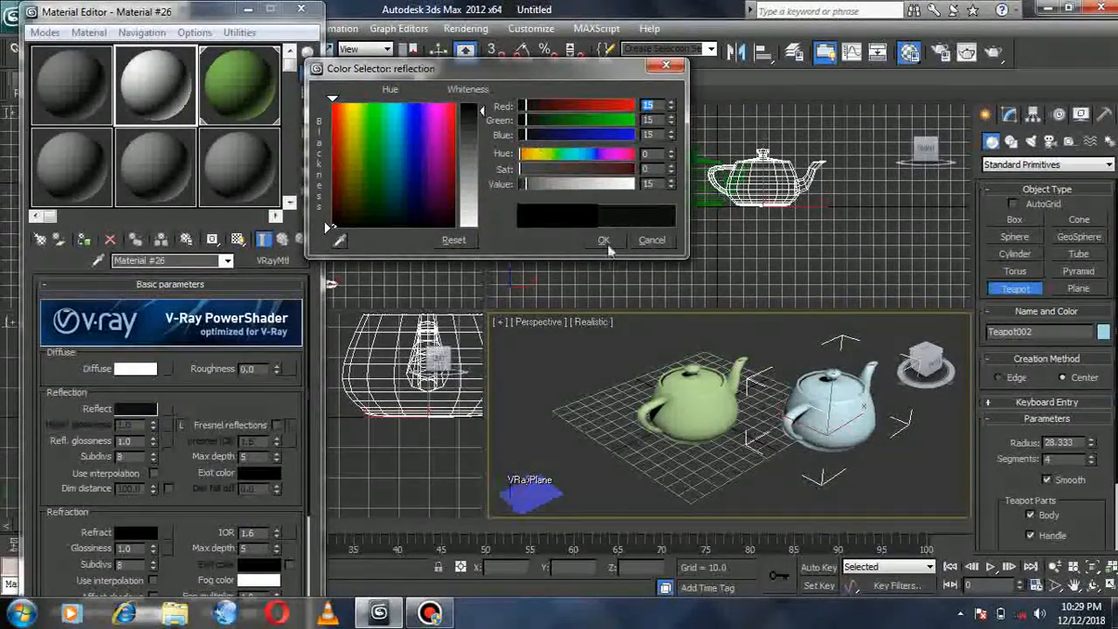
{"action": "left_click", "coordinate": [604, 241]}
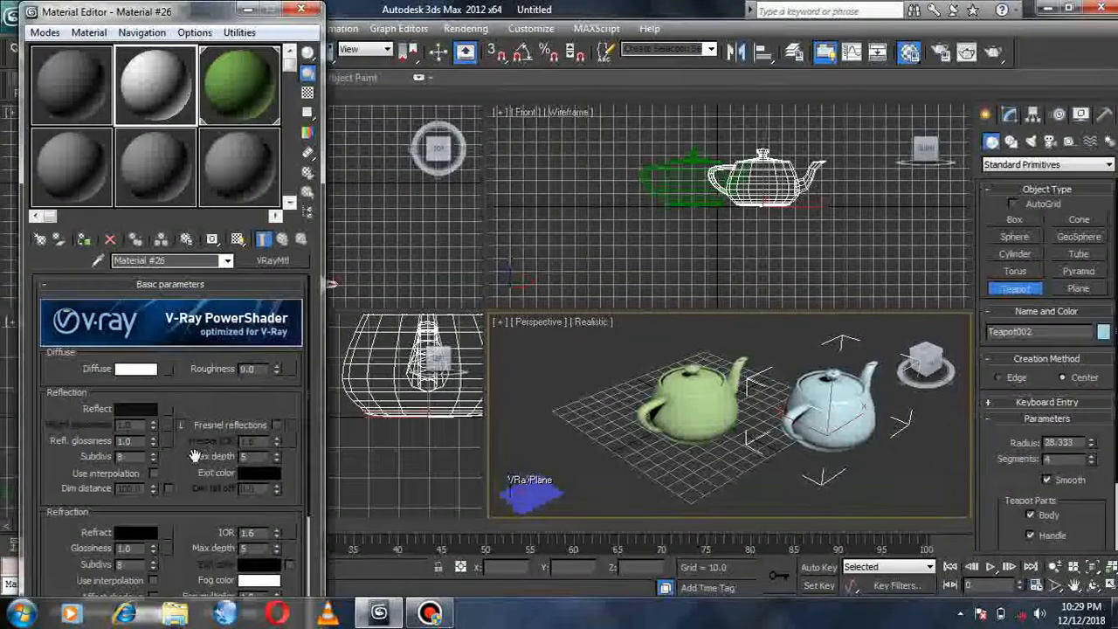
- Set the second material's refraction colour to white and assign this glass-like material to the second teapot
{"action": "left_click", "coordinate": [144, 532]}
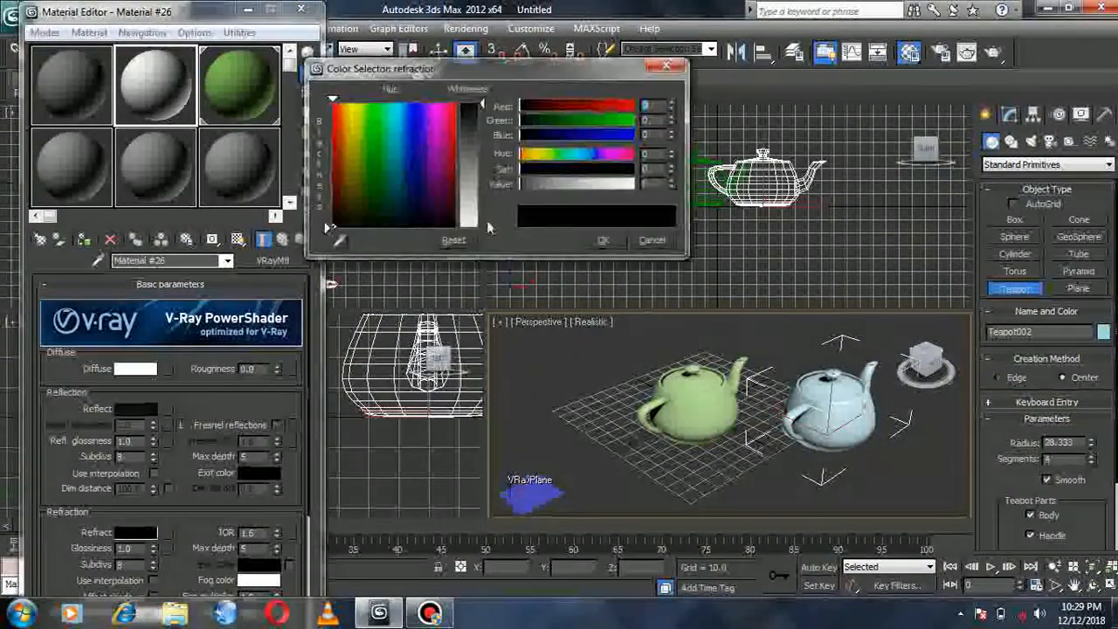
{"action": "left_click_drag", "start_coordinate": [482, 136], "coordinate": [485, 228]}
{"action": "left_click", "coordinate": [605, 241]}
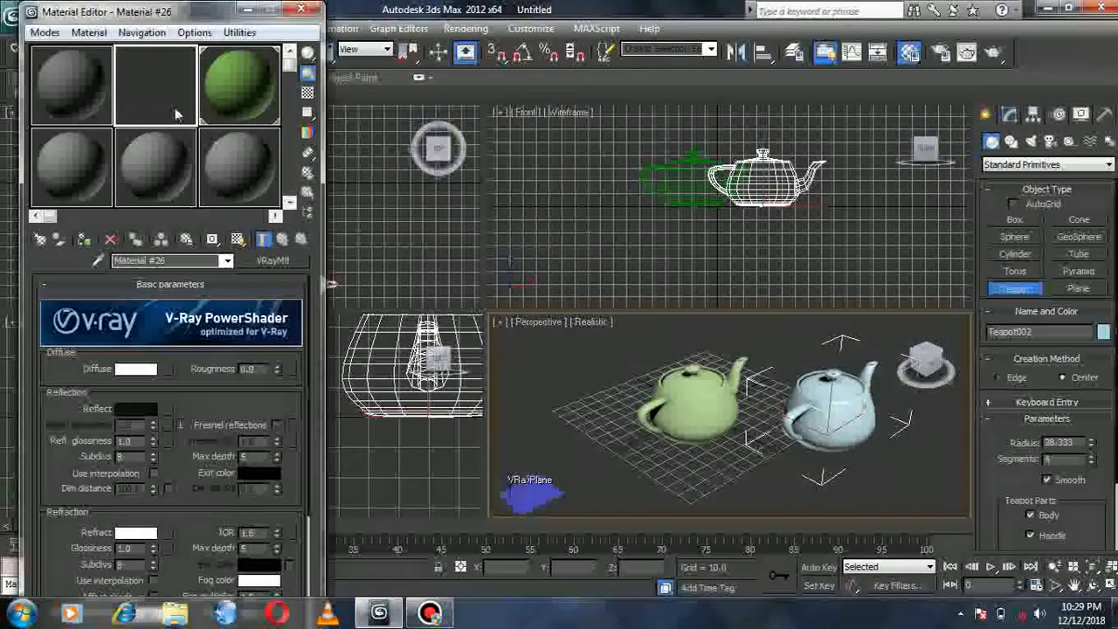
{"action": "left_click_drag", "start_coordinate": [863, 413], "coordinate": [862, 414]}
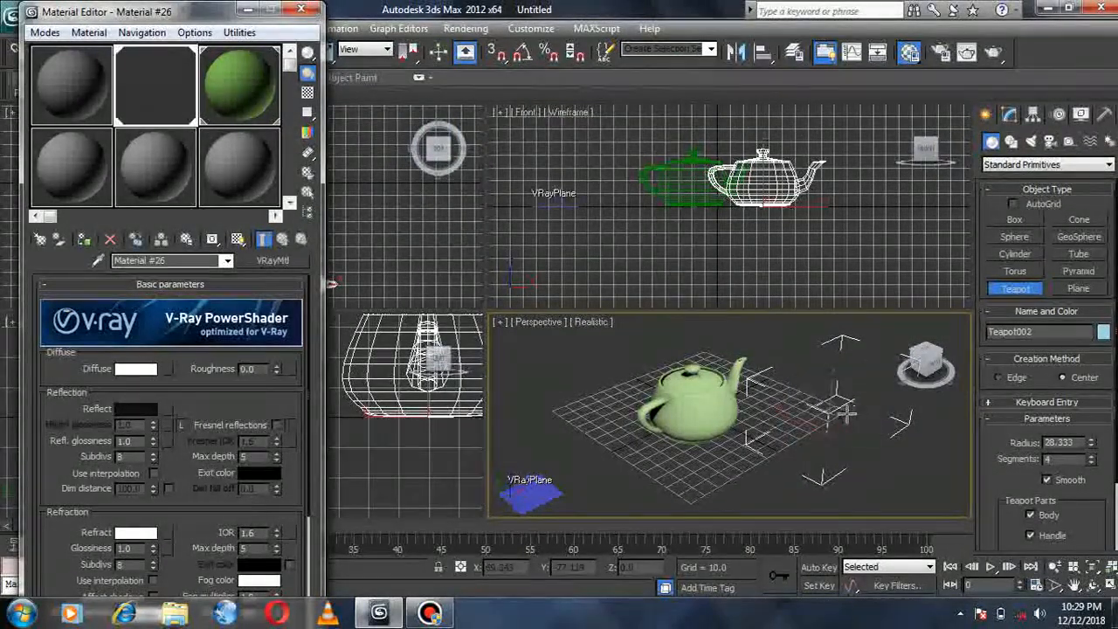
- Set the first material's diffuse colour to orange RGB 177, 119, 0 and assign it to the VRayPlane
{"action": "left_click", "coordinate": [79, 92]}
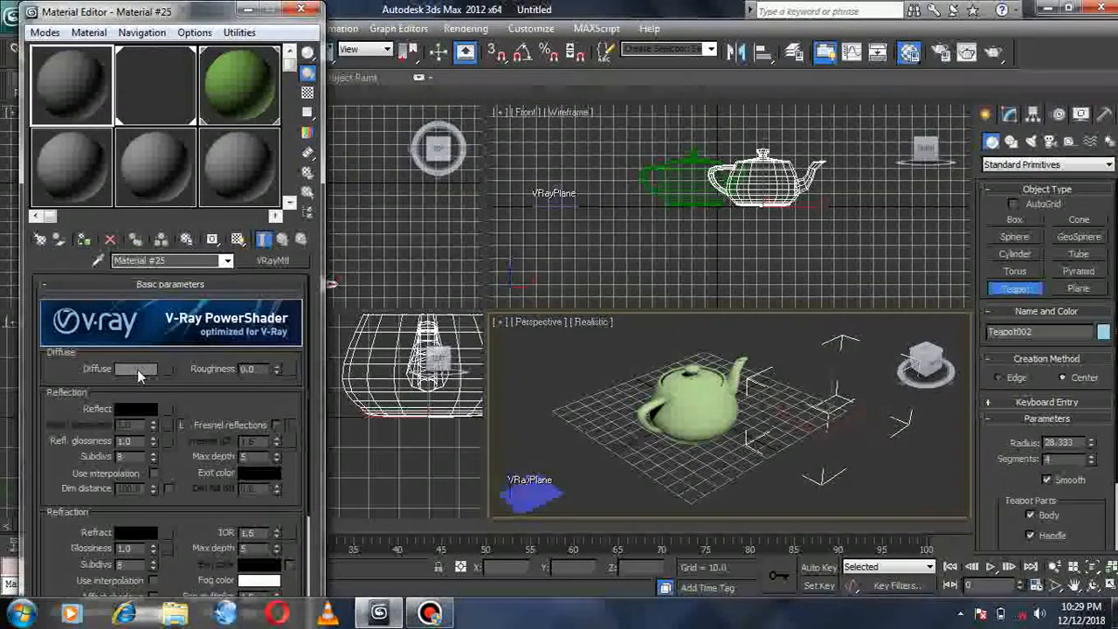
{"action": "left_click", "coordinate": [137, 370]}
{"action": "left_click_drag", "start_coordinate": [356, 129], "coordinate": [336, 104]}
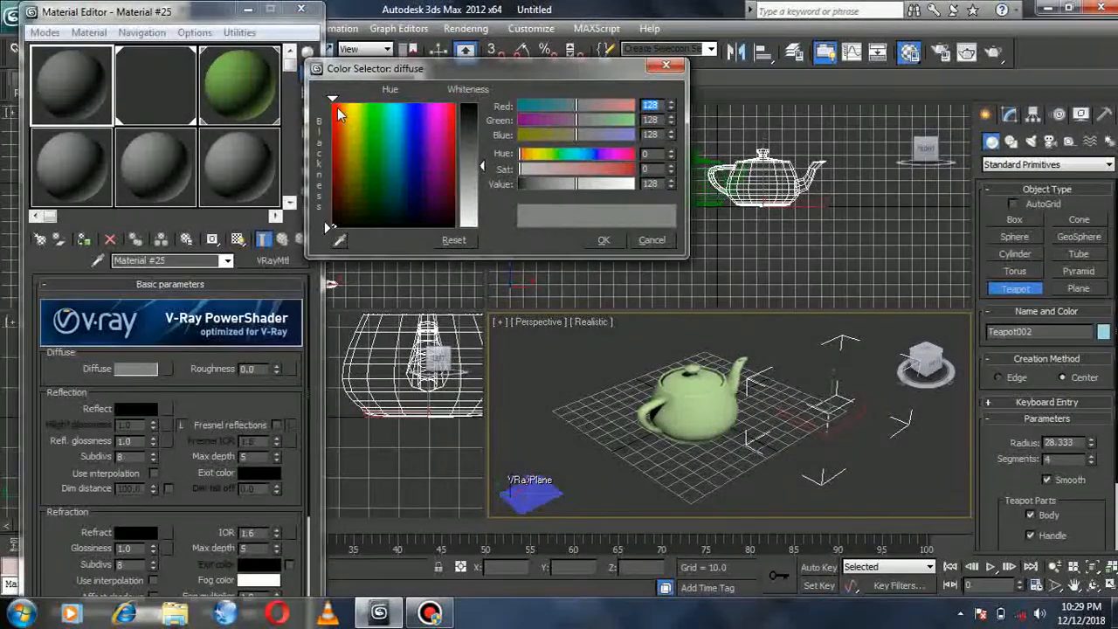
{"action": "left_click_drag", "start_coordinate": [487, 164], "coordinate": [577, 123]}
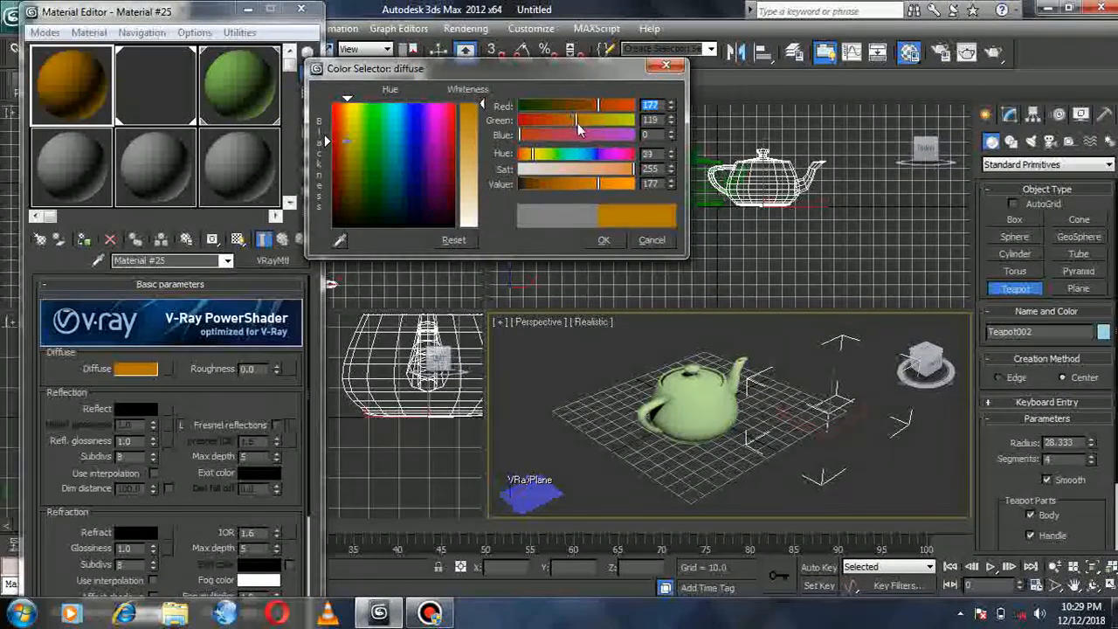
{"action": "left_click", "coordinate": [605, 239]}
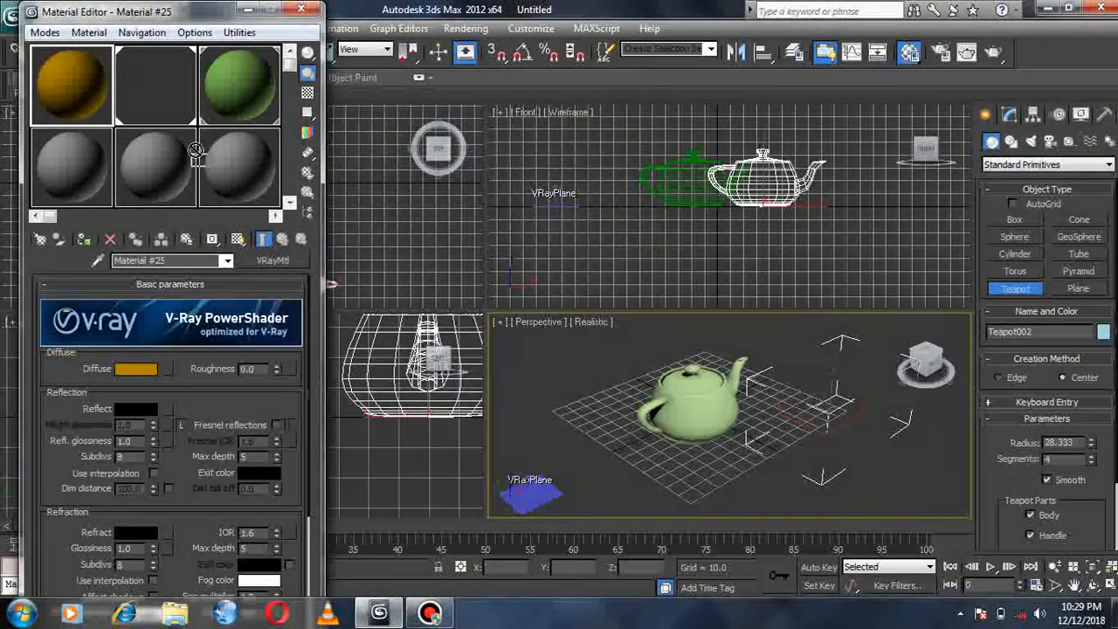
{"action": "left_click_drag", "start_coordinate": [542, 500], "coordinate": [535, 495]}
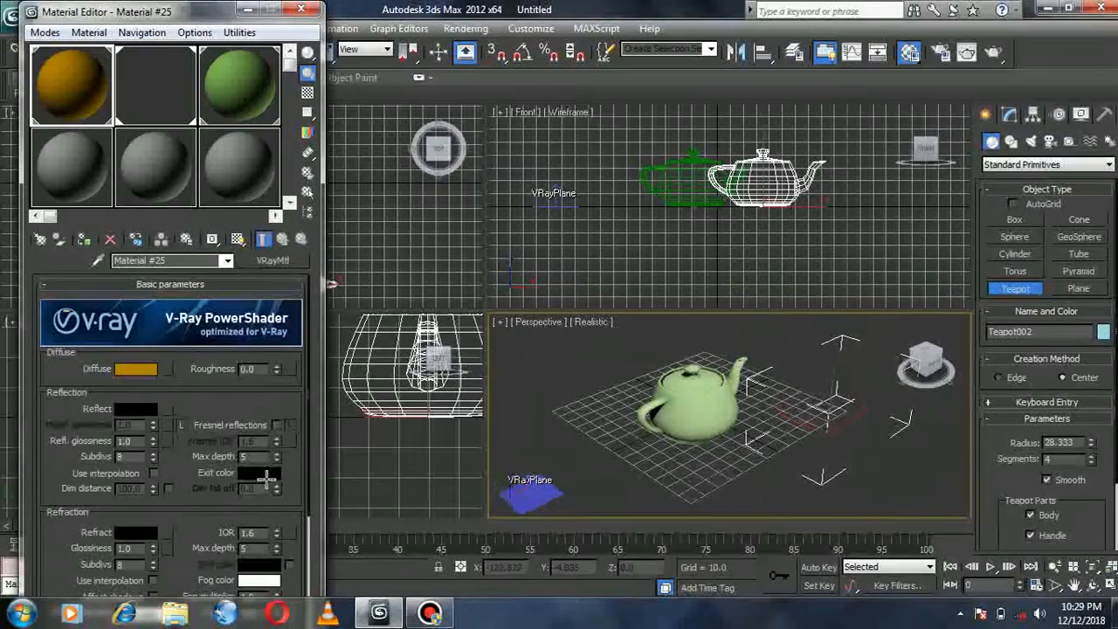
- Set the orange material's reflection colour to a dark grey of RGB 15
{"action": "left_click", "coordinate": [150, 405]}
{"action": "left_click", "coordinate": [479, 116]}
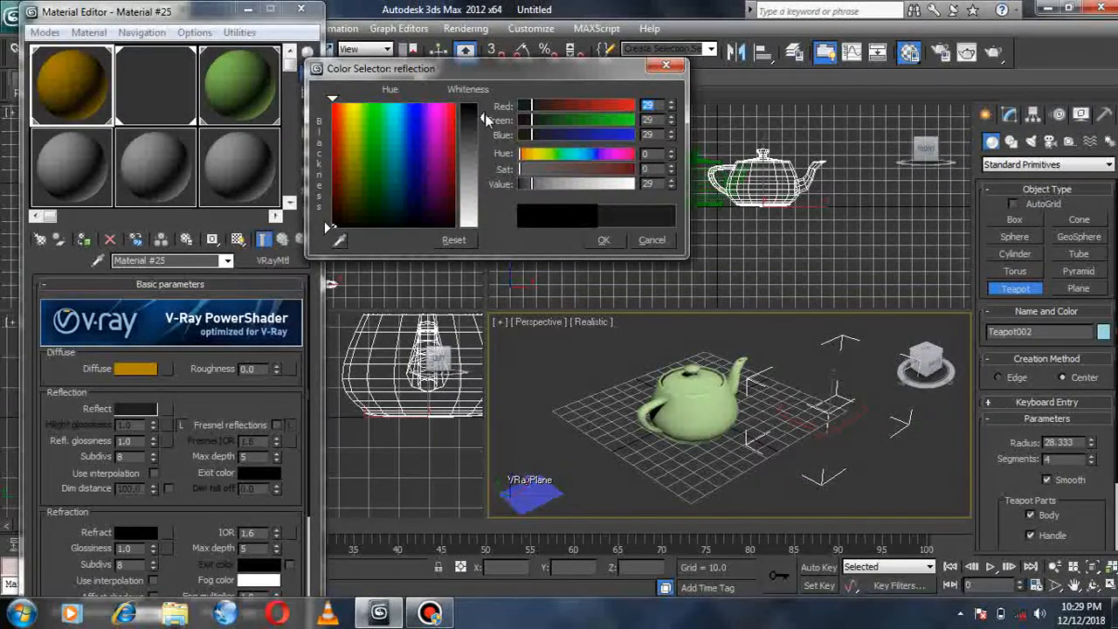
{"action": "left_click_drag", "start_coordinate": [484, 115], "coordinate": [485, 108]}
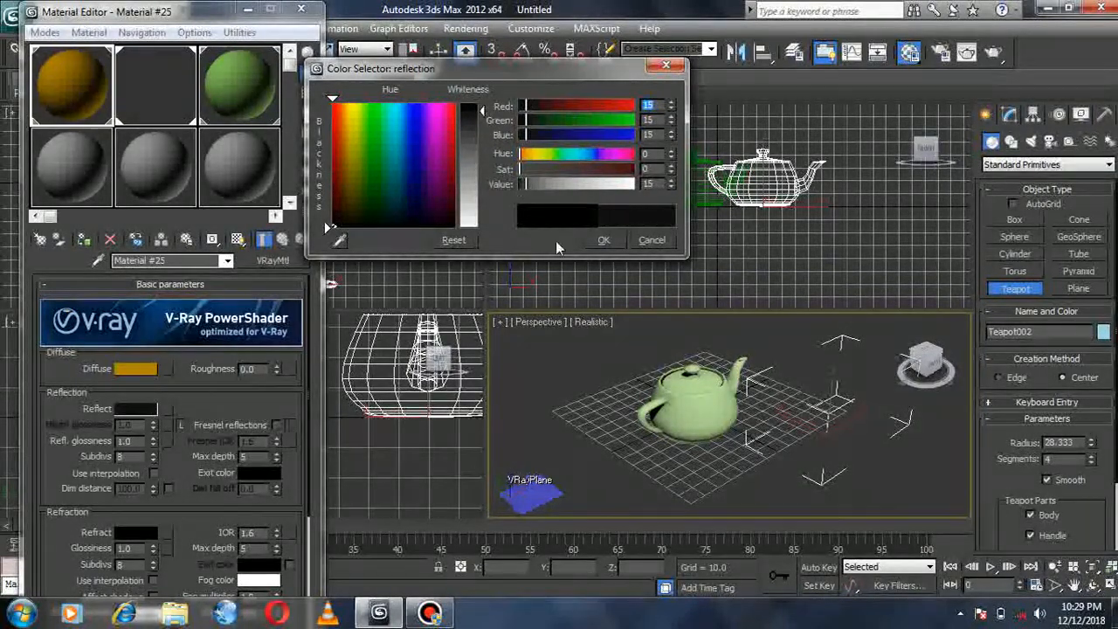
{"action": "left_click", "coordinate": [603, 241]}
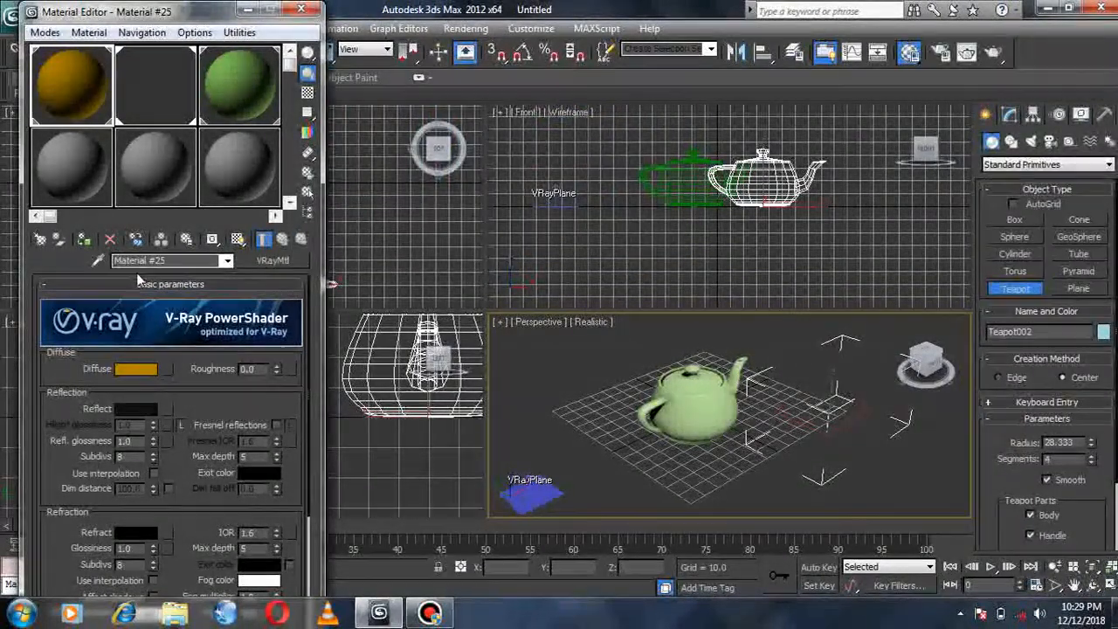
- Reapply the orange material to the VRayPlane, leave teapot creation and select the plane
{"action": "left_click_drag", "start_coordinate": [76, 109], "coordinate": [515, 514]}
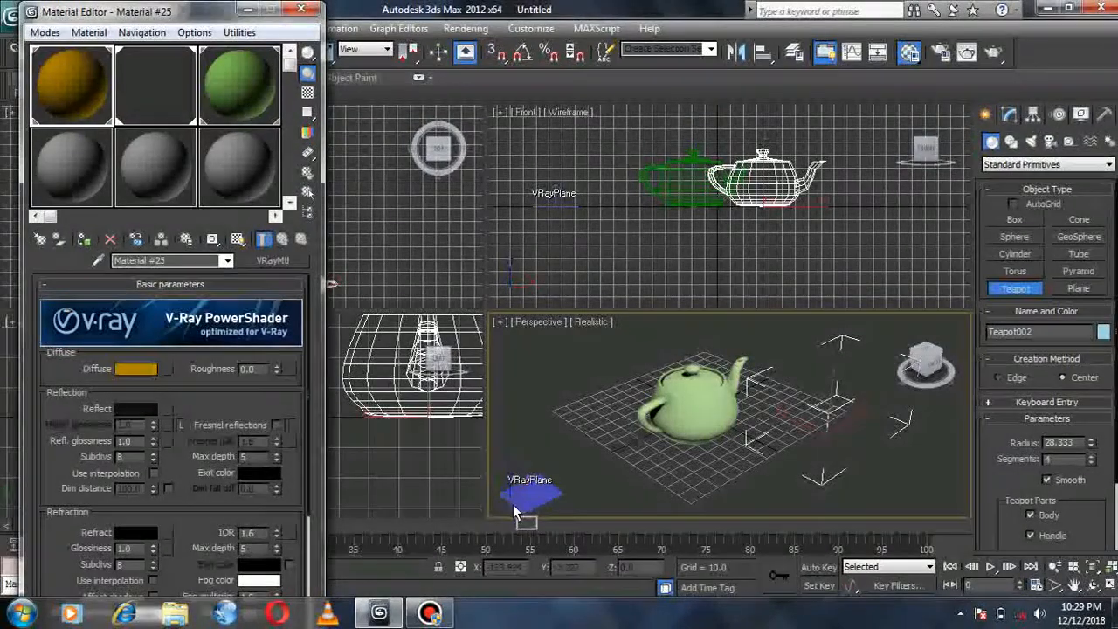
{"action": "left_click", "coordinate": [520, 499]}
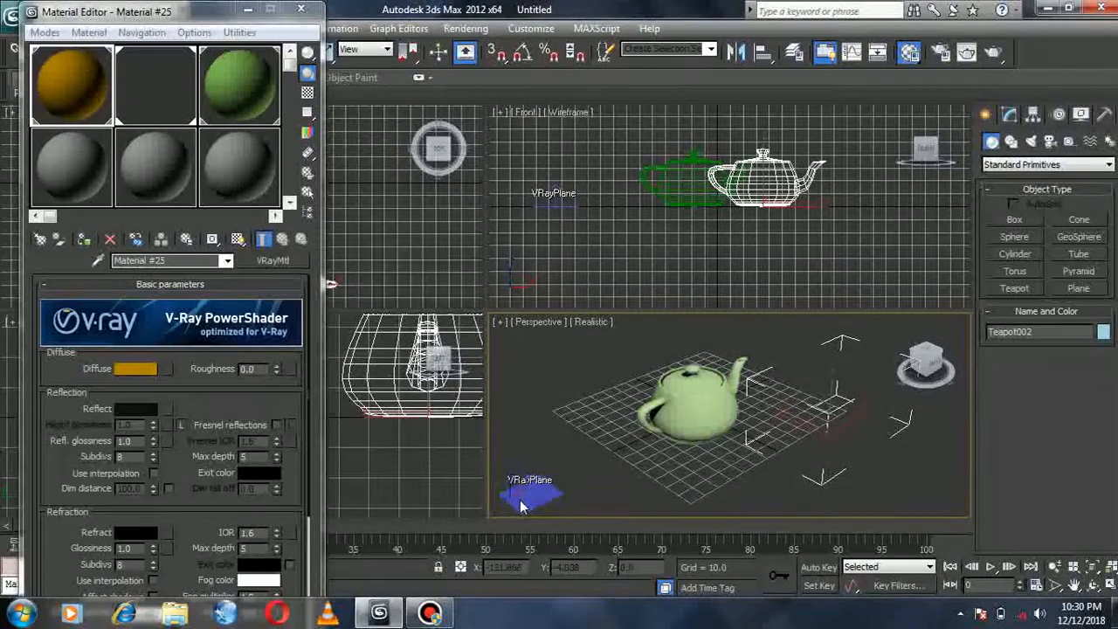
{"action": "left_click", "coordinate": [520, 497]}
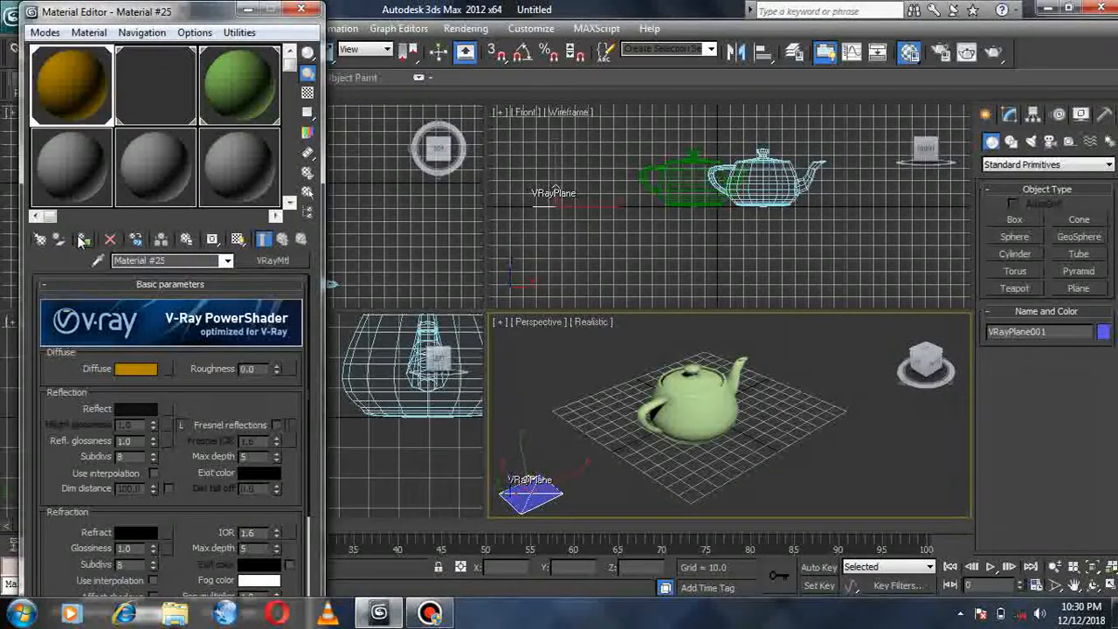
- Close the Material Editor, render the Perspective view and dismiss the V-Ray messages
{"action": "left_click", "coordinate": [300, 13]}
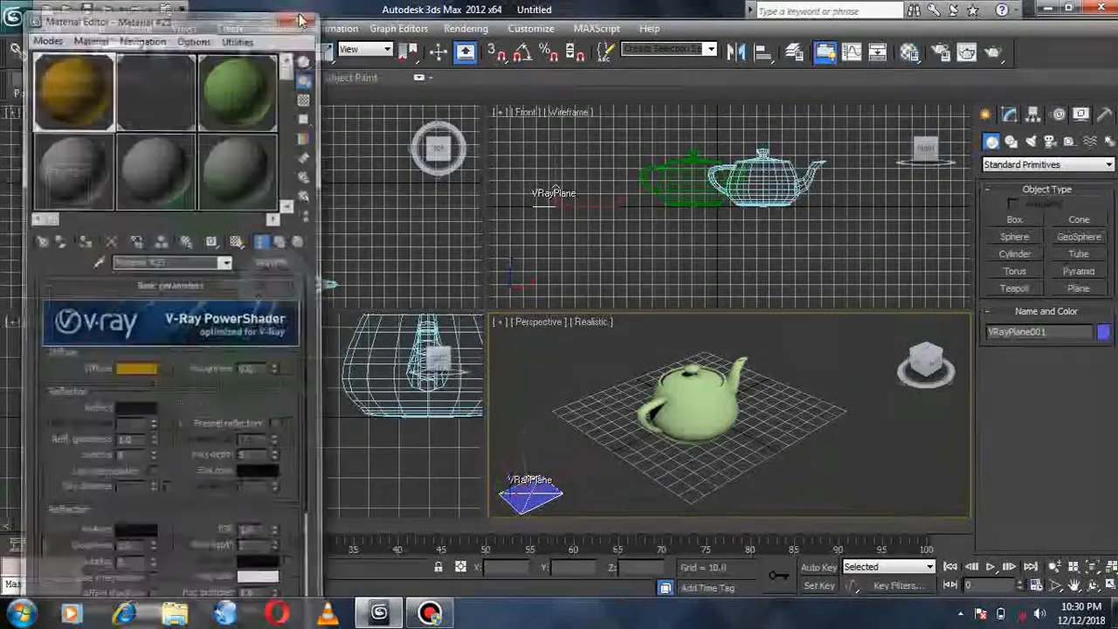
{"action": "key", "text": "shift+q"}
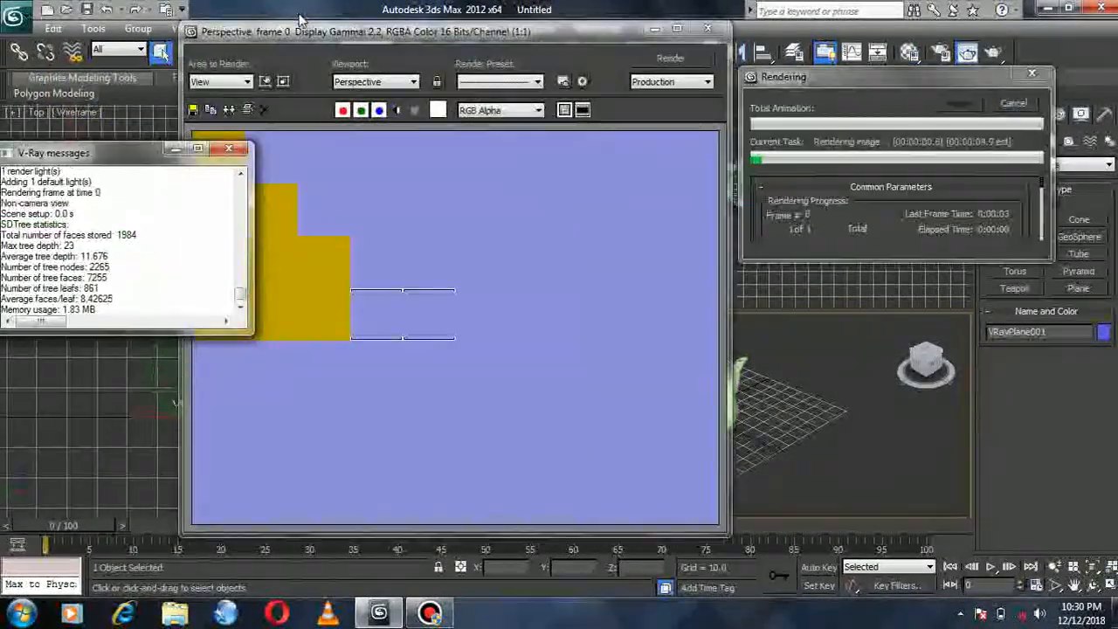
{"action": "left_click", "coordinate": [229, 151]}
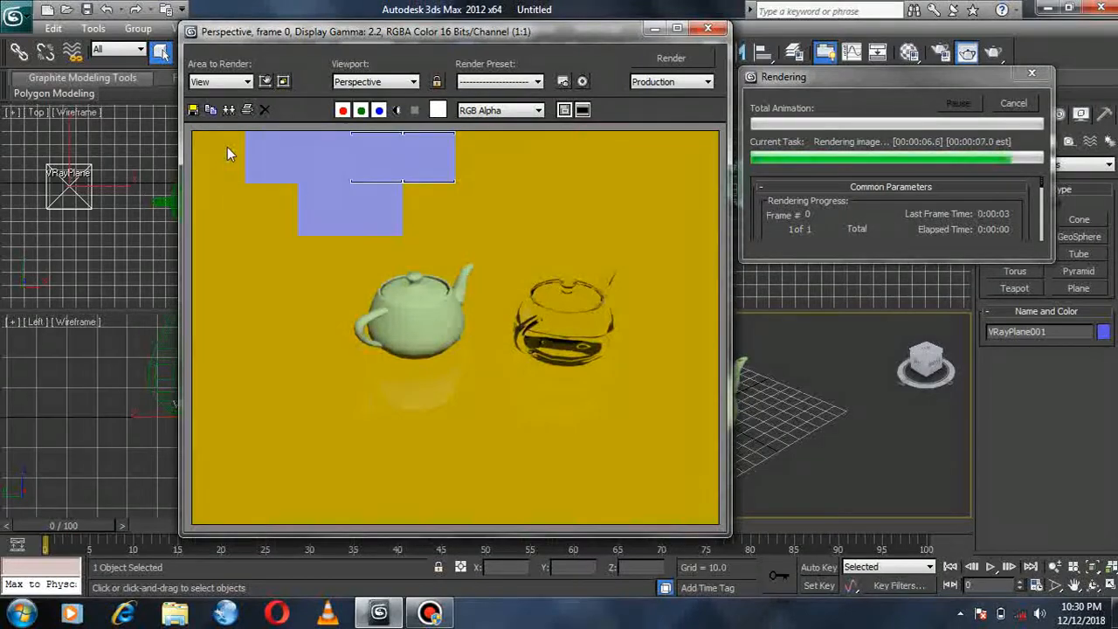
- Close the render and draw a plane VRayLight around both teapots in the Top view, half-length about 173.5 and half-width about 105.7
{"action": "left_click", "coordinate": [705, 31]}
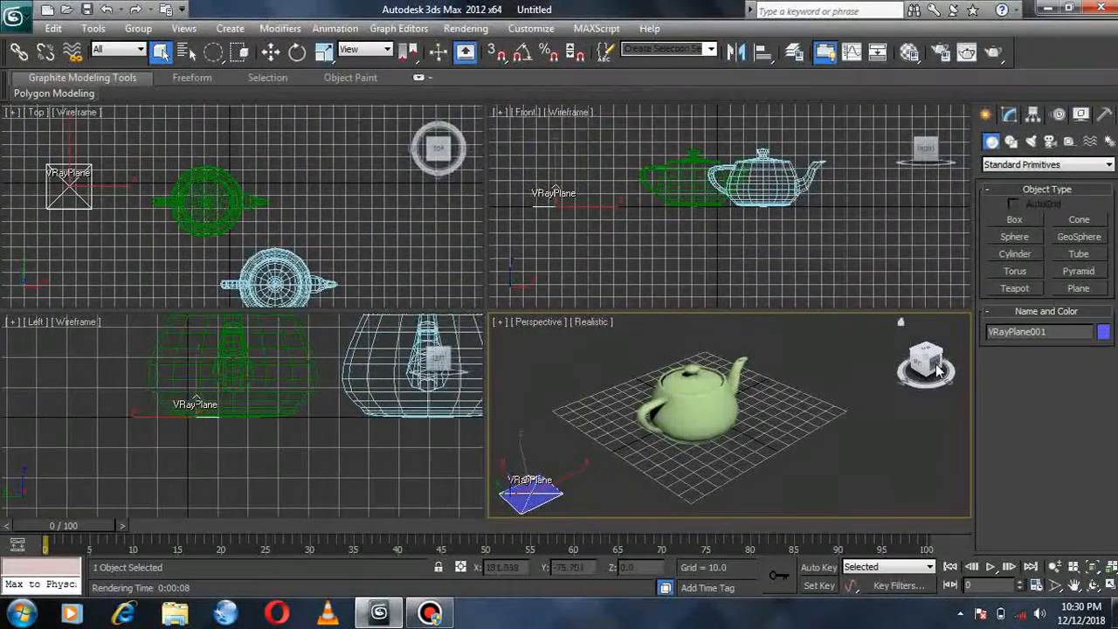
{"action": "left_click_drag", "start_coordinate": [936, 370], "coordinate": [922, 347]}
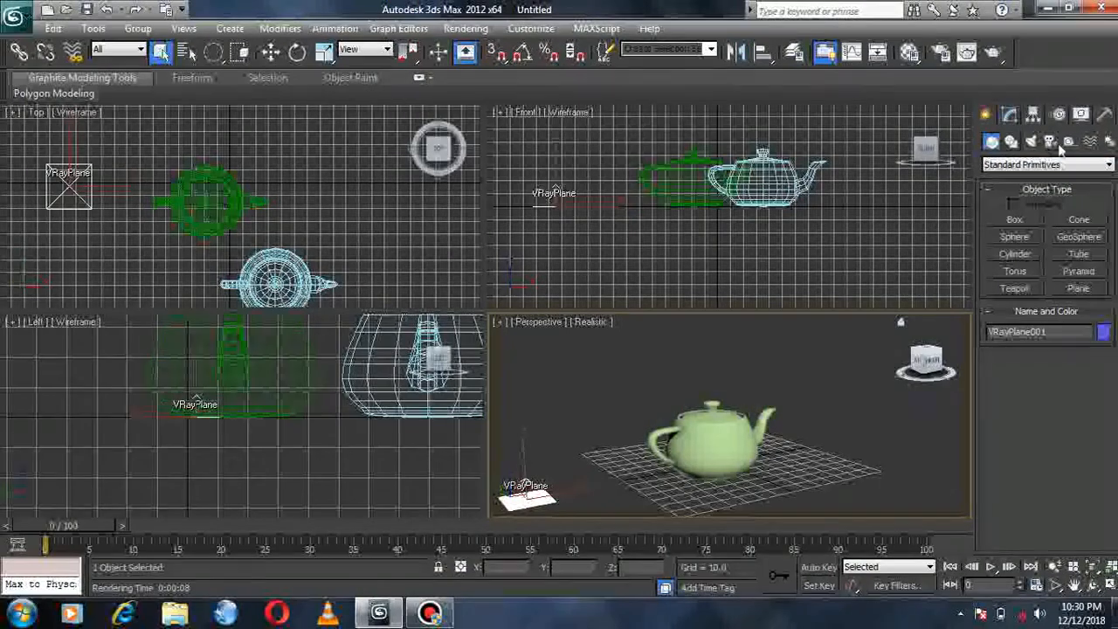
{"action": "left_click", "coordinate": [1032, 142]}
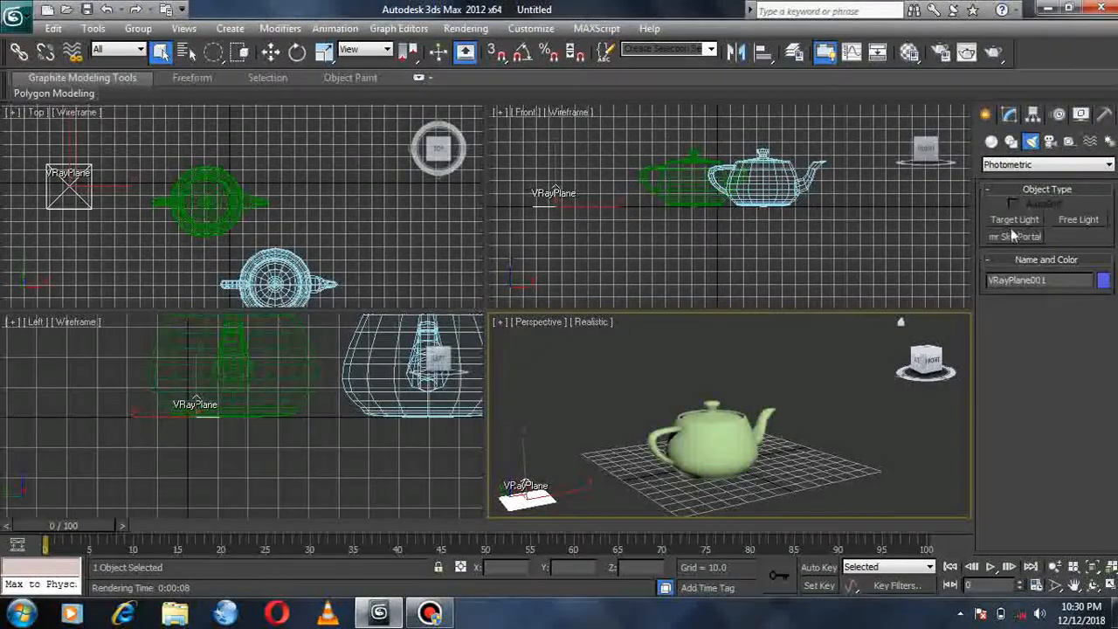
{"action": "left_click", "coordinate": [1027, 165]}
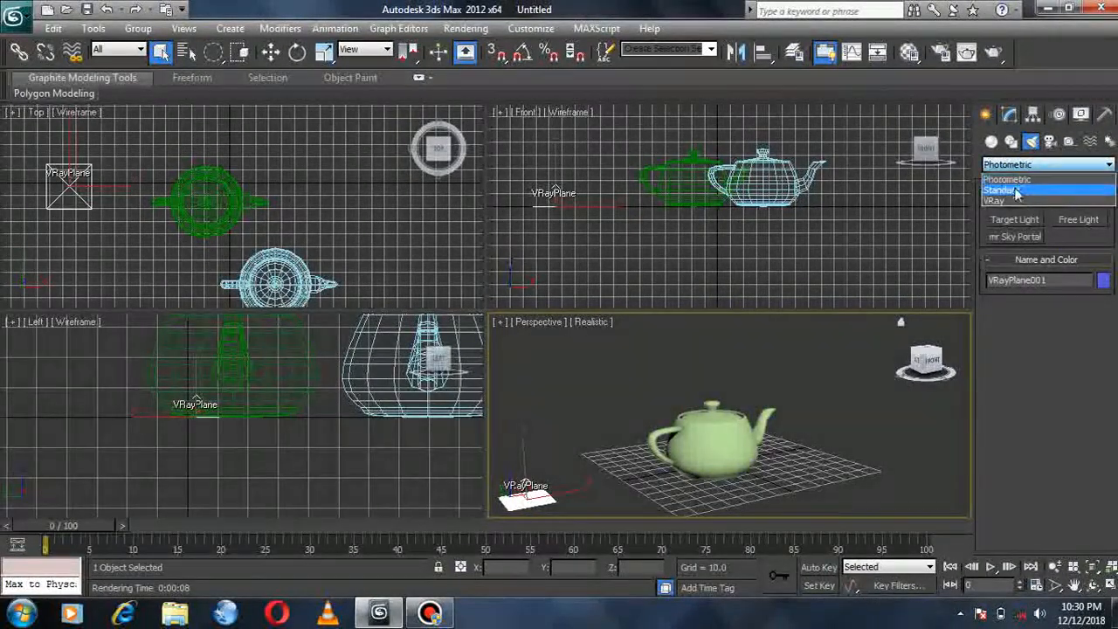
{"action": "left_click", "coordinate": [997, 202]}
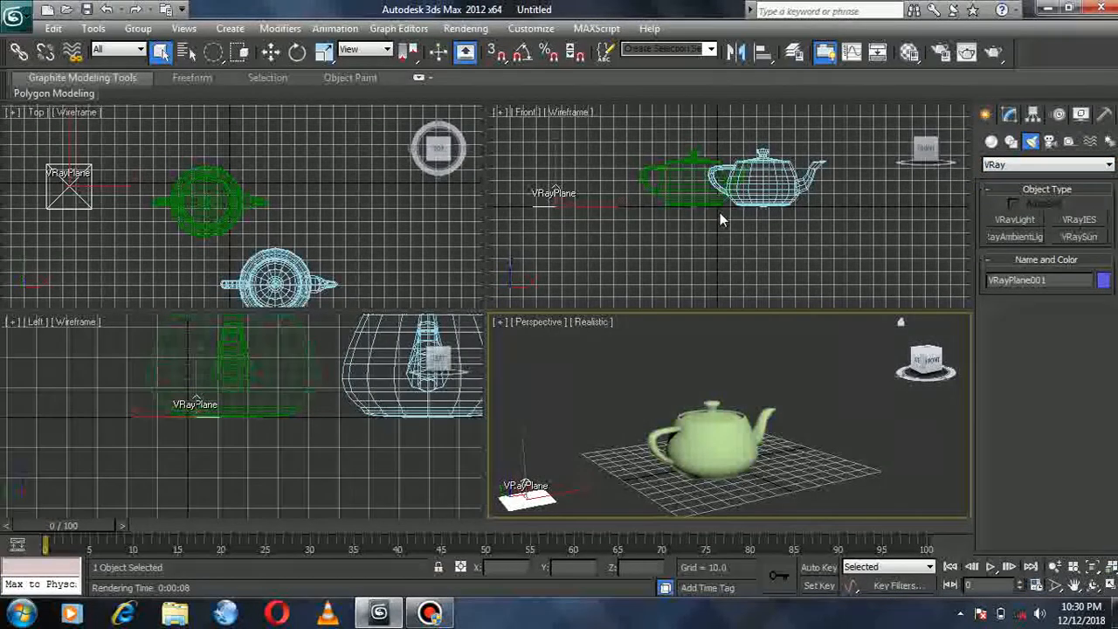
{"action": "left_click", "coordinate": [1017, 219]}
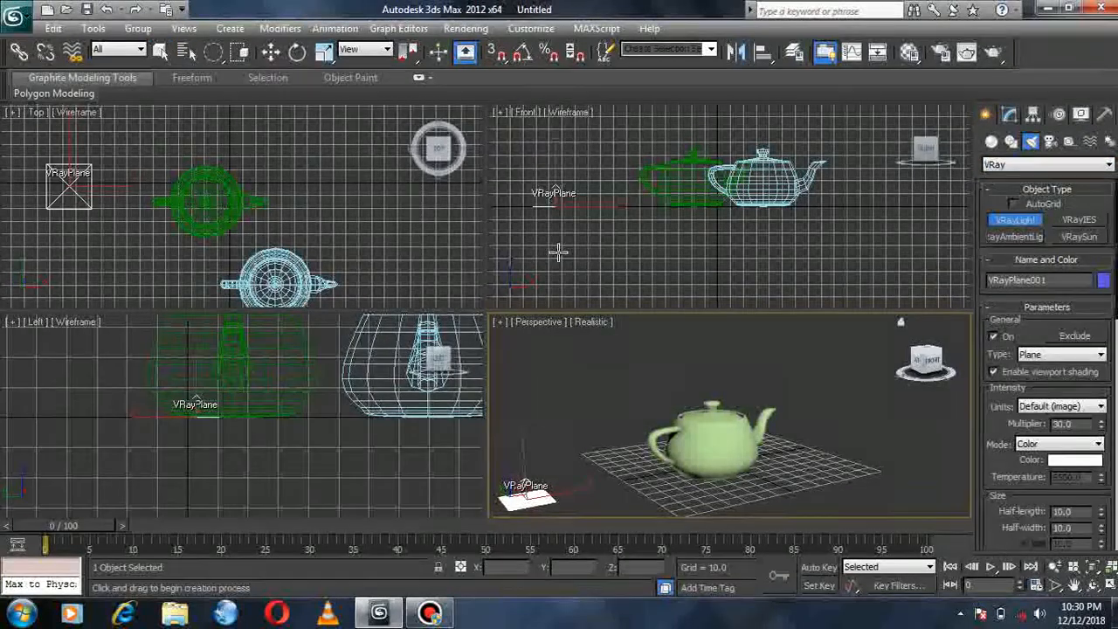
{"action": "left_click", "coordinate": [203, 154]}
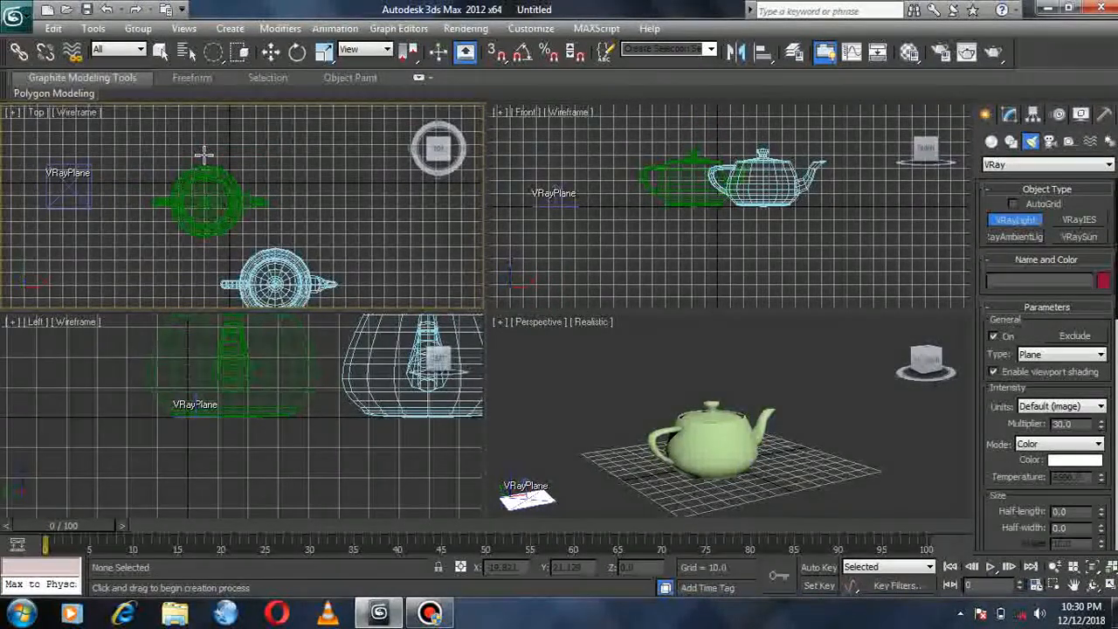
{"action": "scroll", "coordinate": [204, 154], "scroll_direction": "down", "scroll_amount": 2}
{"action": "scroll", "coordinate": [203, 155], "scroll_direction": "down", "scroll_amount": 2}
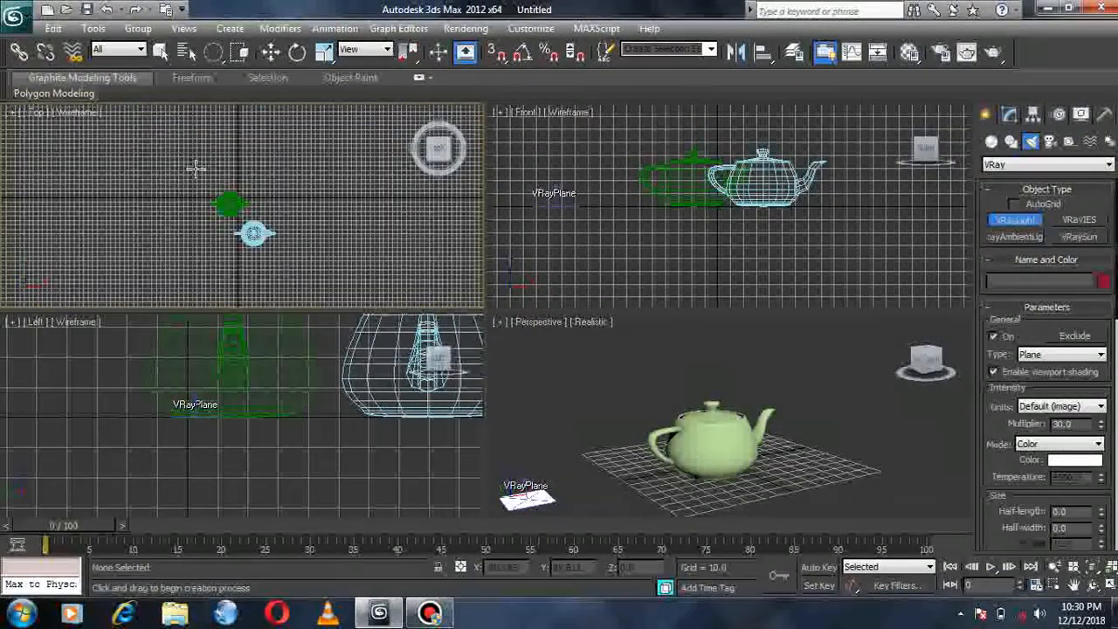
{"action": "left_click_drag", "start_coordinate": [173, 179], "coordinate": [333, 276]}
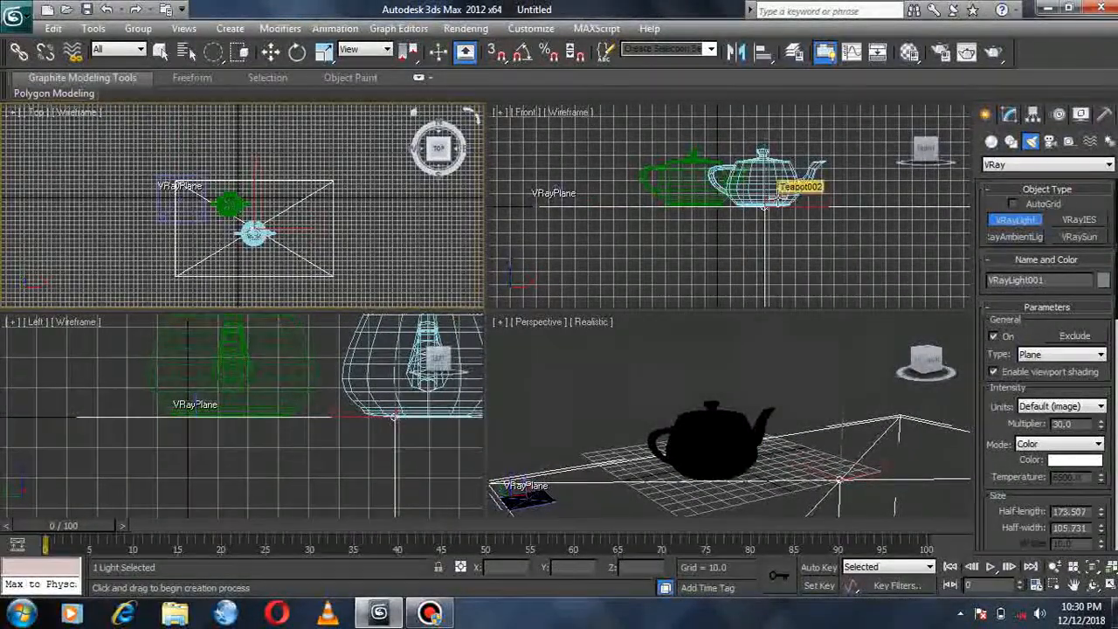
- Leave VRayLight creation and switch to moving objects in the Front view
{"action": "right_click", "coordinate": [792, 223]}
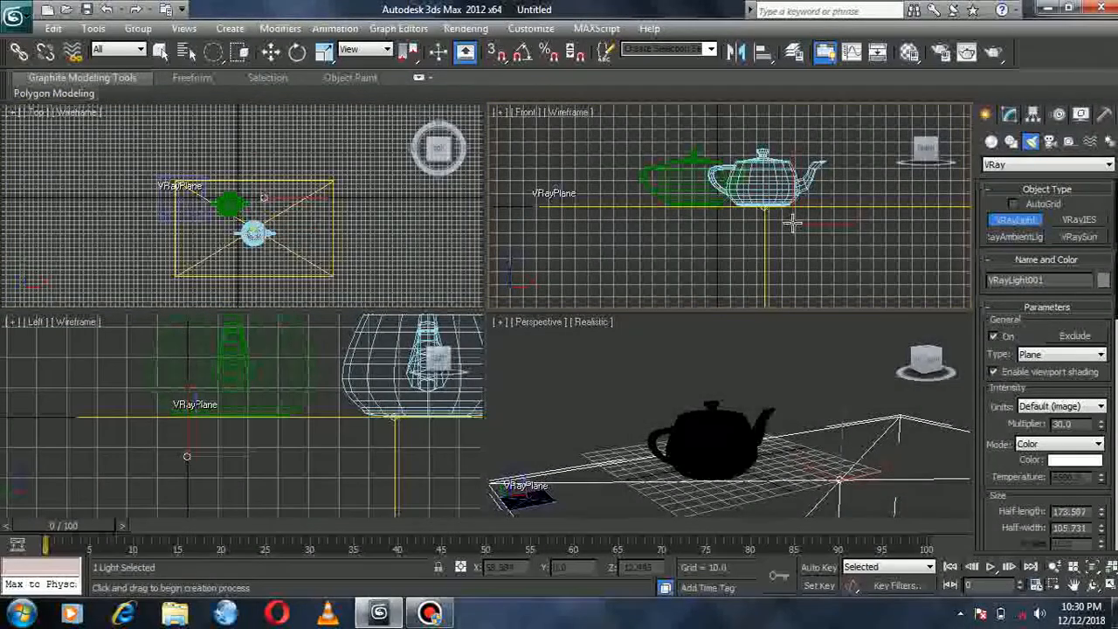
{"action": "left_click", "coordinate": [791, 223]}
{"action": "scroll", "coordinate": [791, 224], "scroll_direction": "down", "scroll_amount": 4}
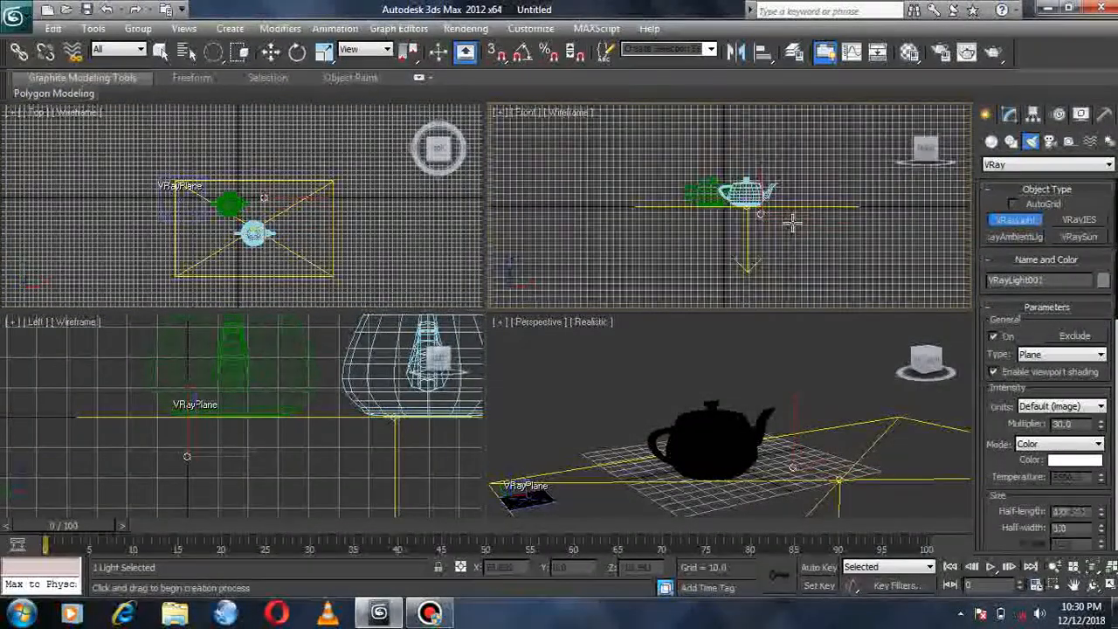
{"action": "right_click", "coordinate": [791, 224]}
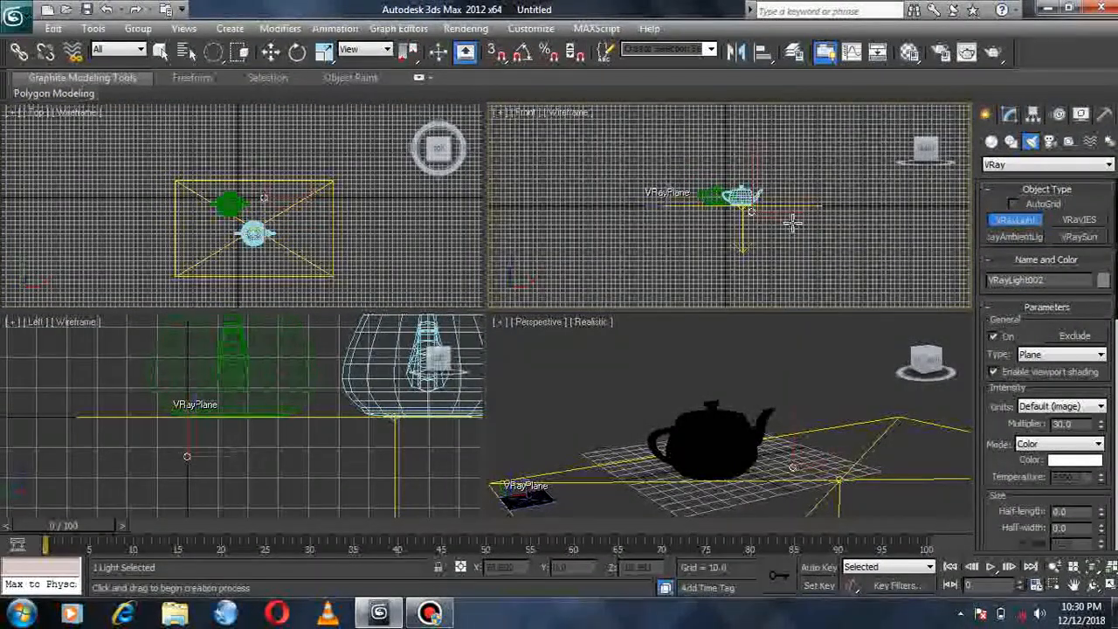
{"action": "scroll", "coordinate": [791, 224], "scroll_direction": "down", "scroll_amount": 2}
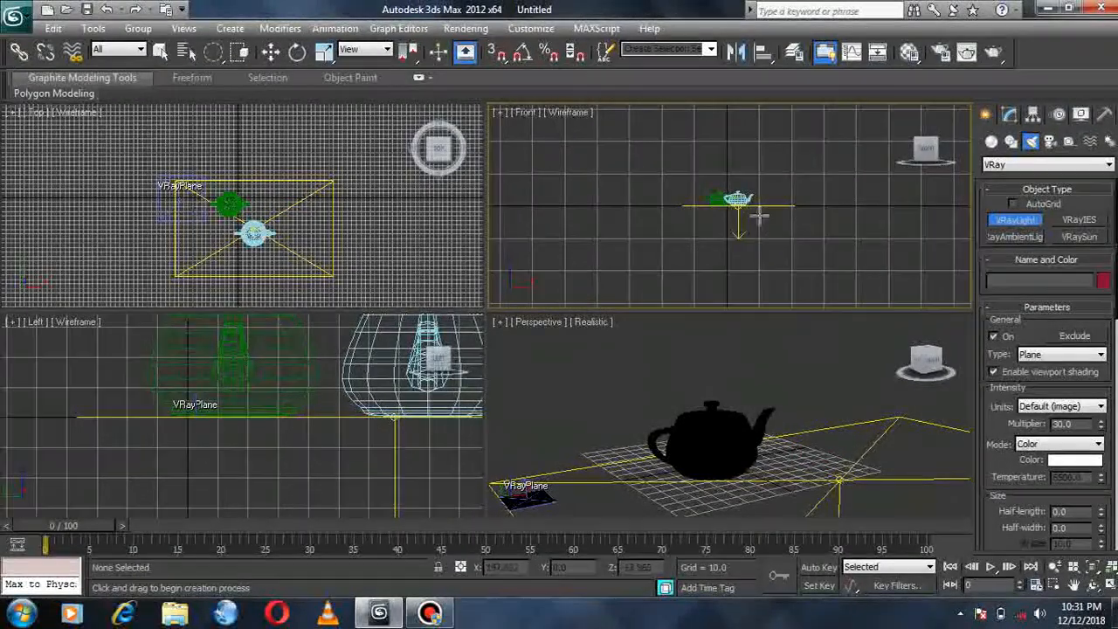
{"action": "right_click", "coordinate": [699, 132]}
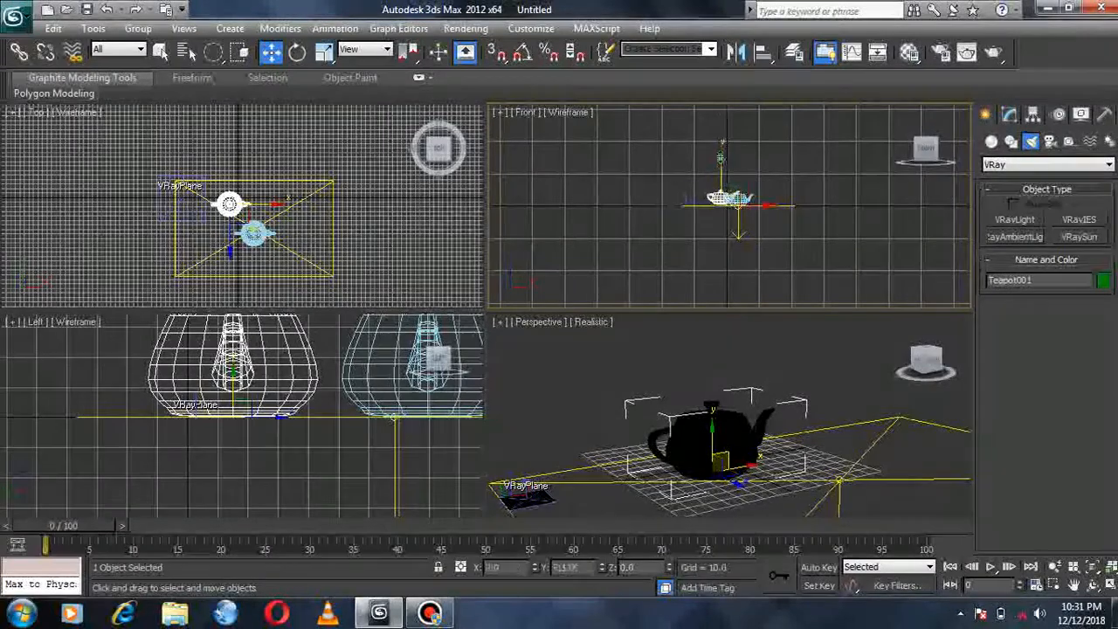
- Try to move the green teapot upwards in the Front view, and undo the move
{"action": "left_click_drag", "start_coordinate": [722, 164], "coordinate": [727, 102]}
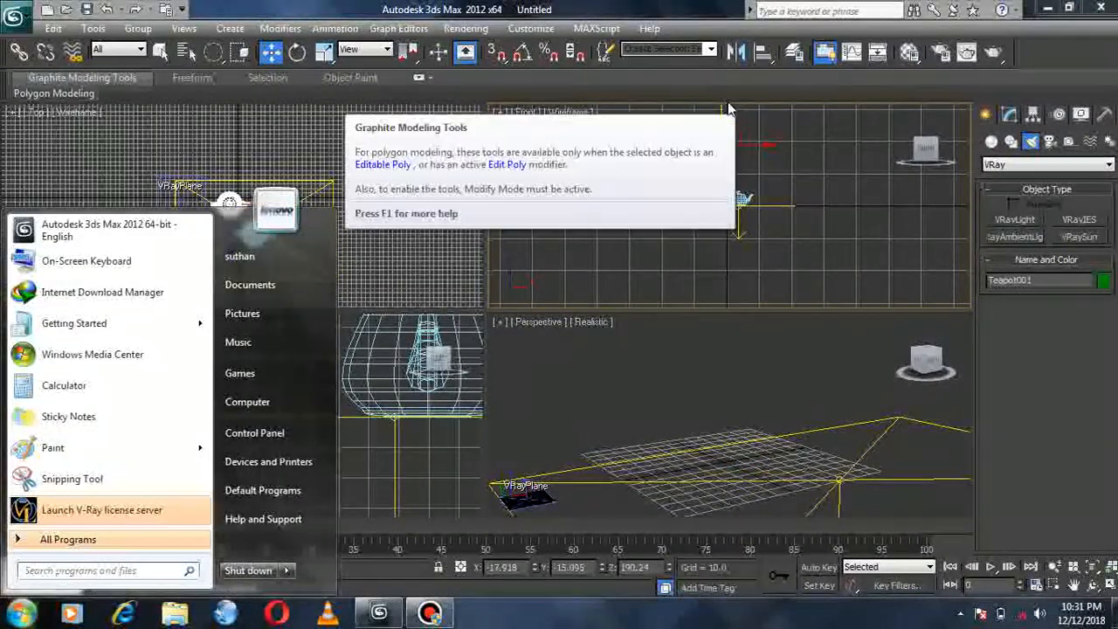
{"action": "left_click", "coordinate": [811, 154]}
{"action": "key", "text": "ctrl+z"}
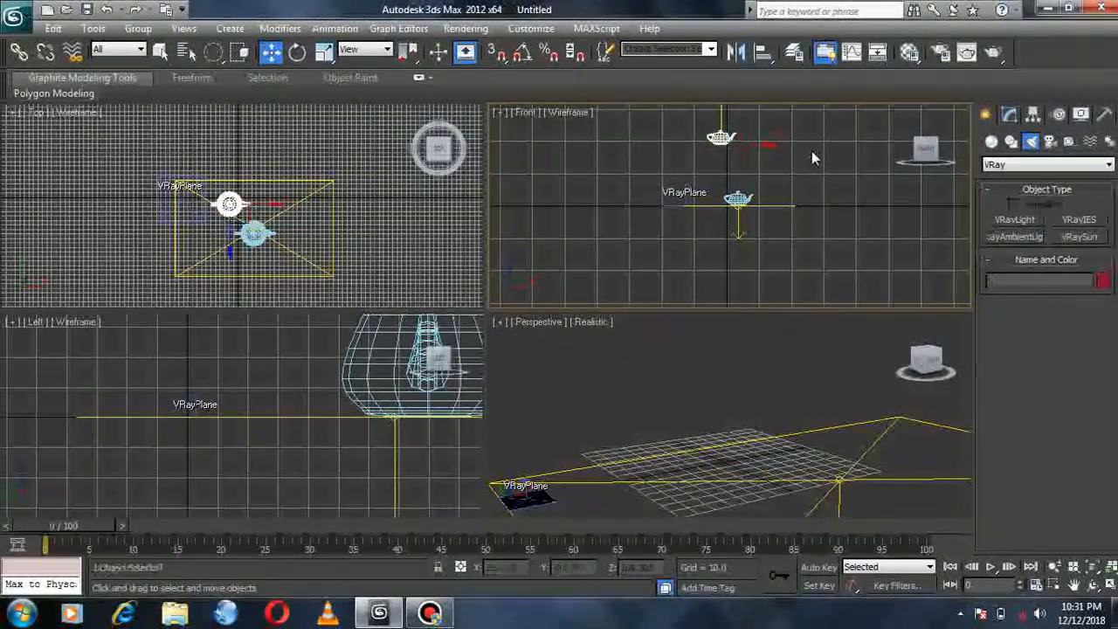
{"action": "key", "text": "ctrl+z"}
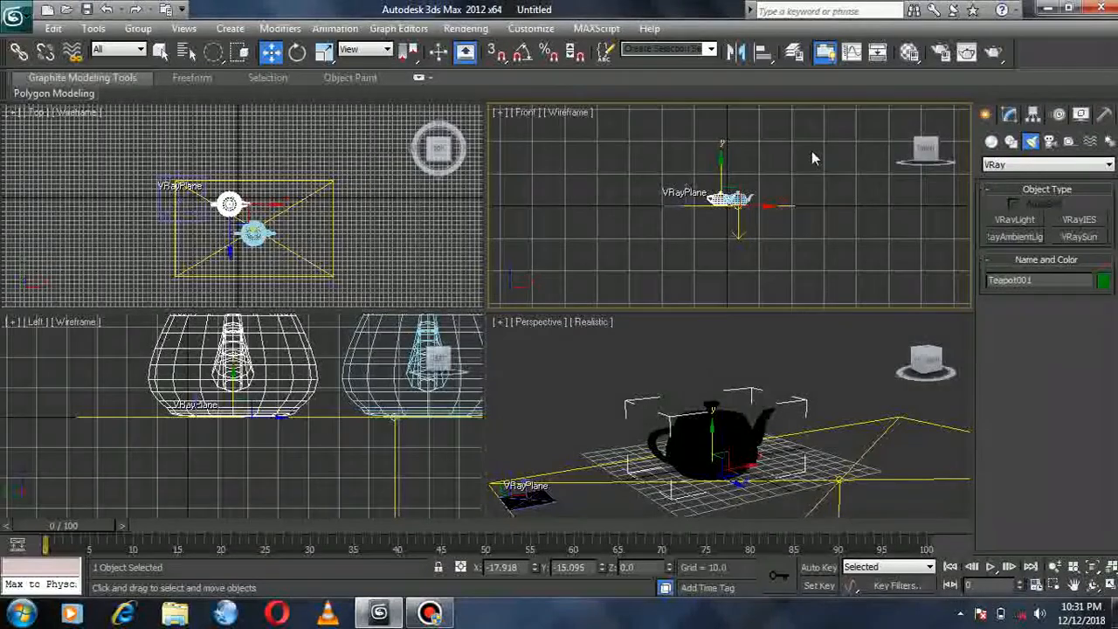
- Select the VRayLight and raise it straight up in the Front view to a Z height of about 998
{"action": "left_click", "coordinate": [780, 206]}
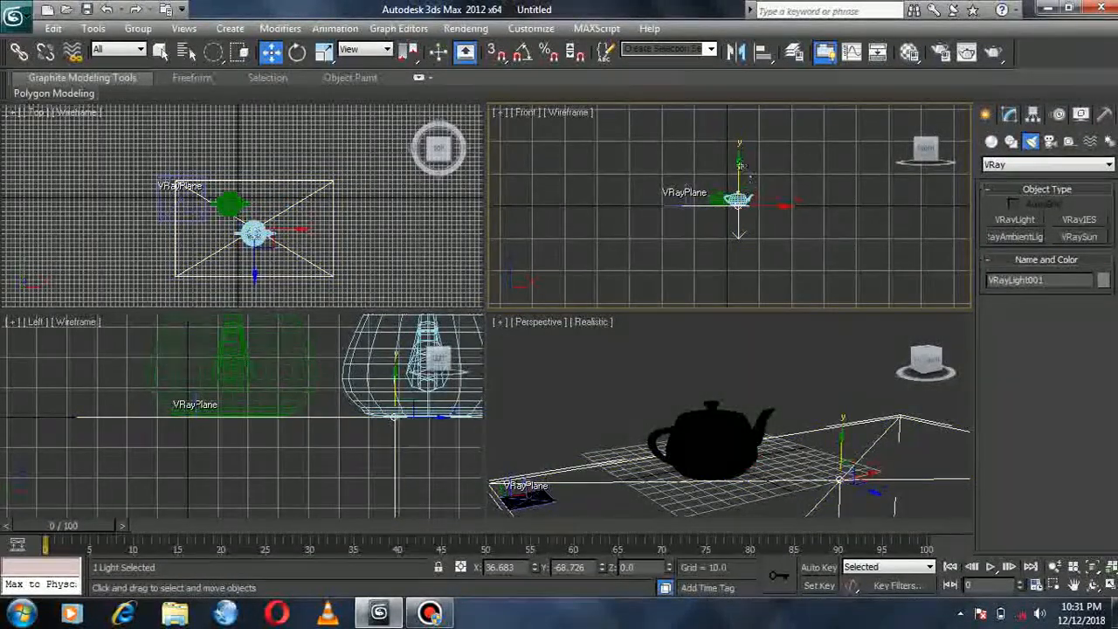
{"action": "left_click_drag", "start_coordinate": [740, 164], "coordinate": [741, 50]}
{"action": "left_click_drag", "start_coordinate": [738, 116], "coordinate": [753, 7]}
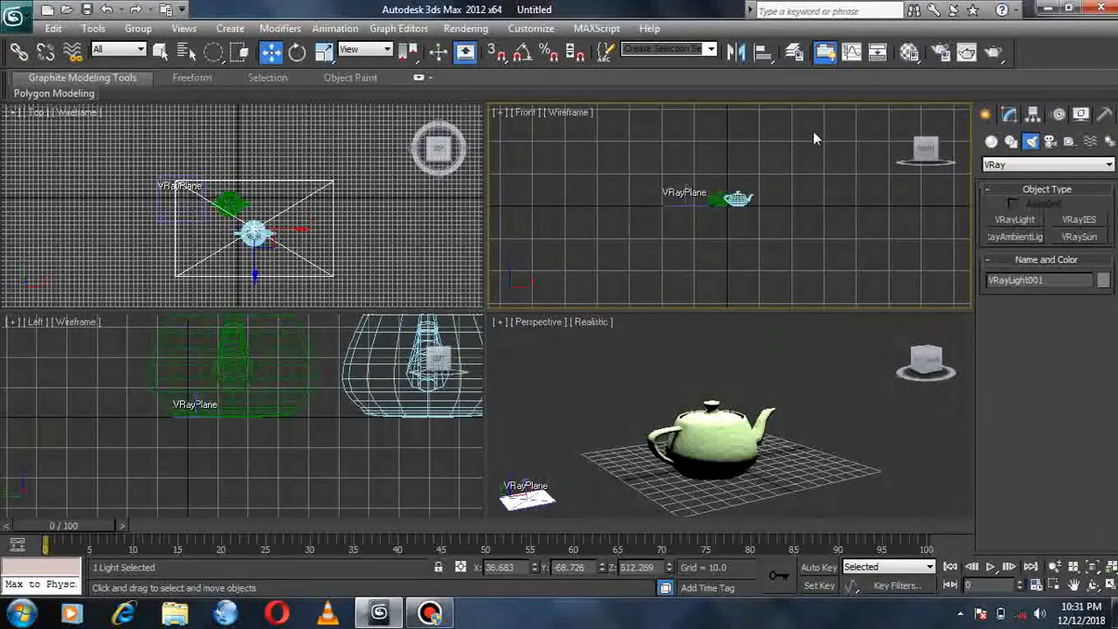
{"action": "scroll", "coordinate": [813, 133], "scroll_direction": "down", "scroll_amount": 8}
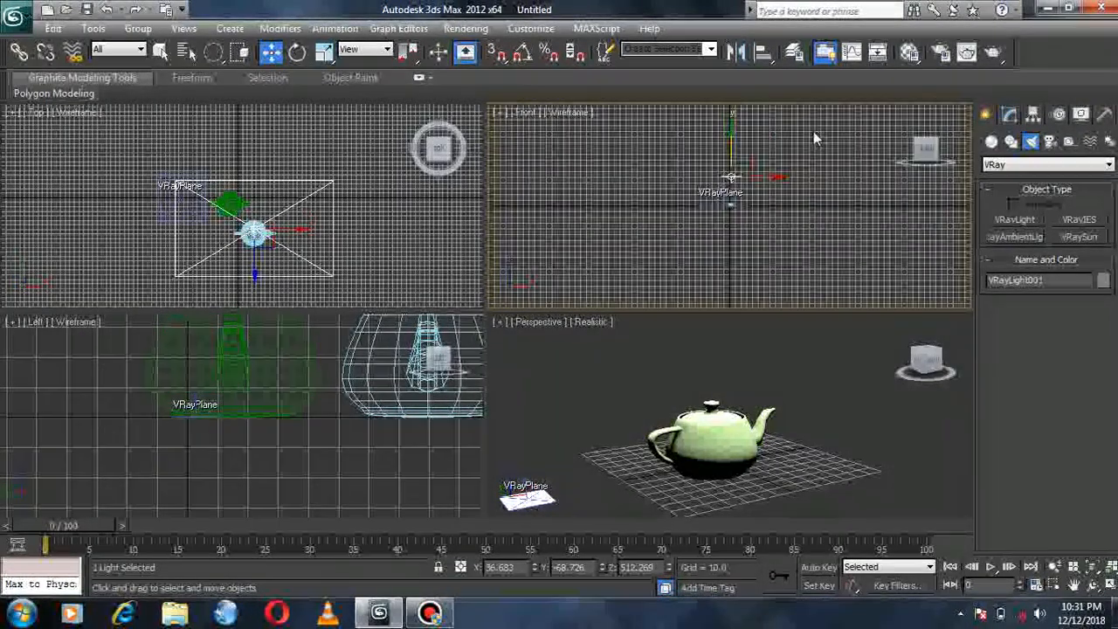
{"action": "mouse_move", "coordinate": [732, 132]}
{"action": "left_mouse_down"}
{"action": "mouse_move", "coordinate": [733, 94]}
{"action": "mouse_move", "coordinate": [732, 104]}
{"action": "left_mouse_up"}
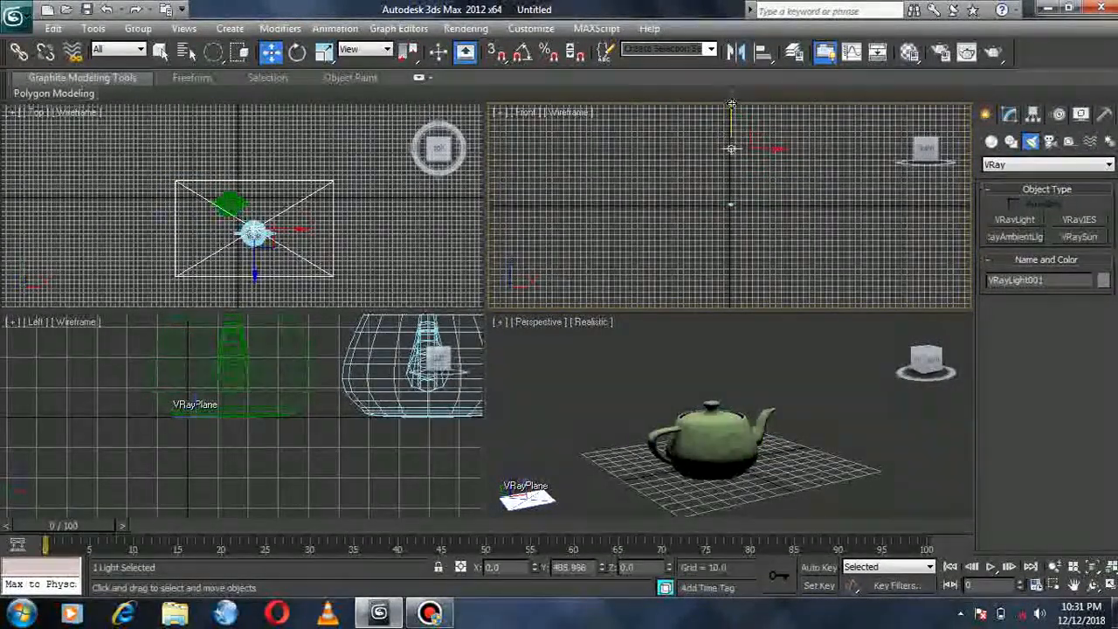
- Render the Perspective view with the new light, and close the V-Ray messages and the rendered frame
{"action": "key", "text": "shift+q"}
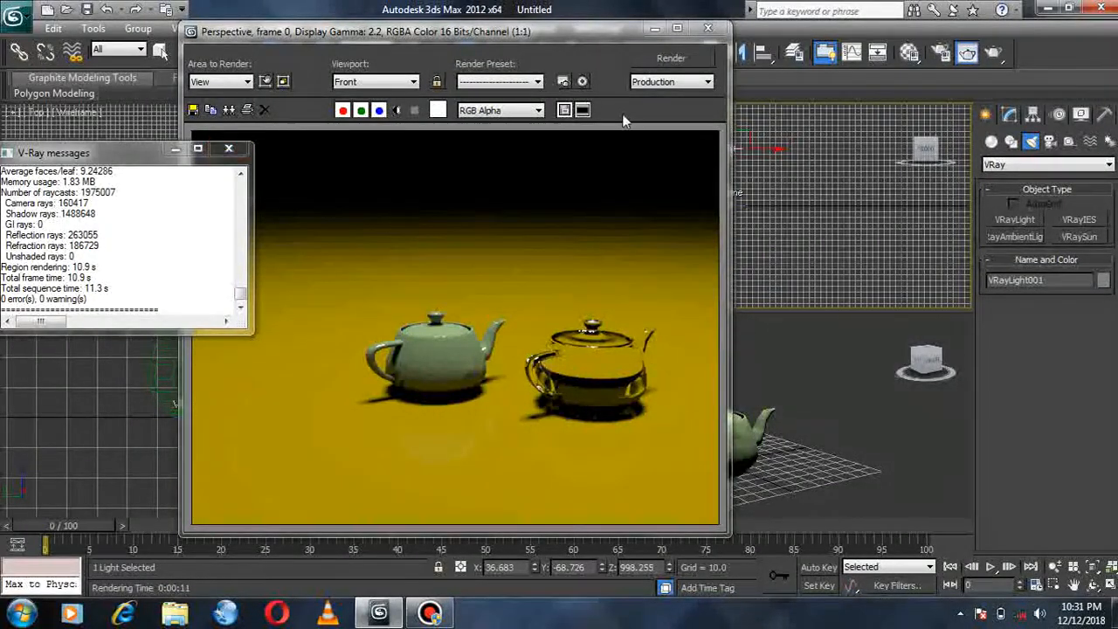
{"action": "left_click", "coordinate": [229, 148]}
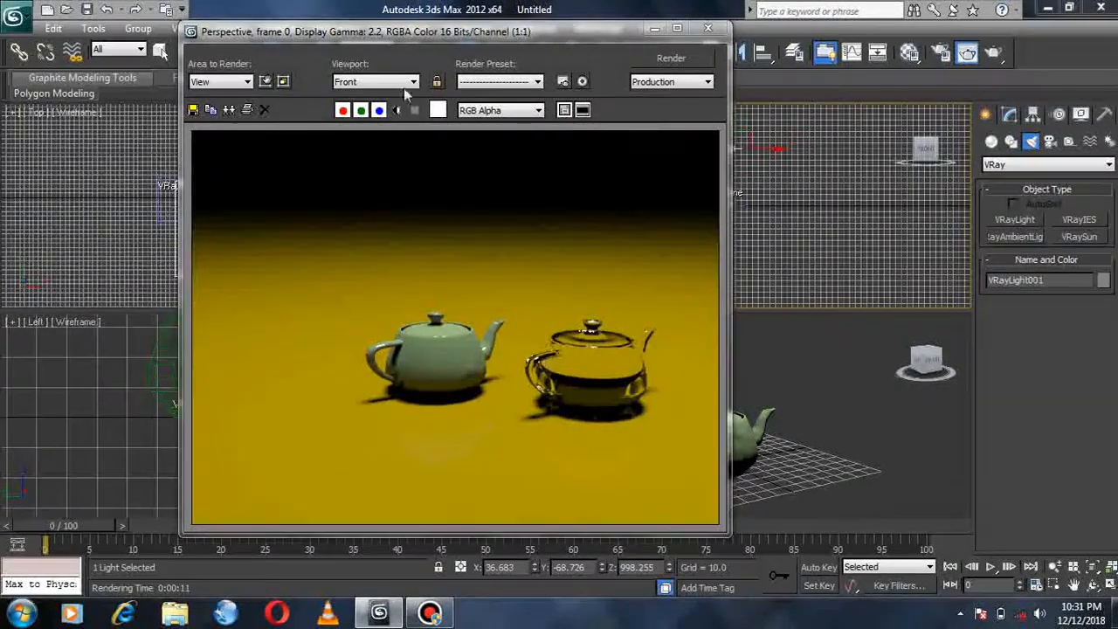
{"action": "left_click", "coordinate": [708, 30]}
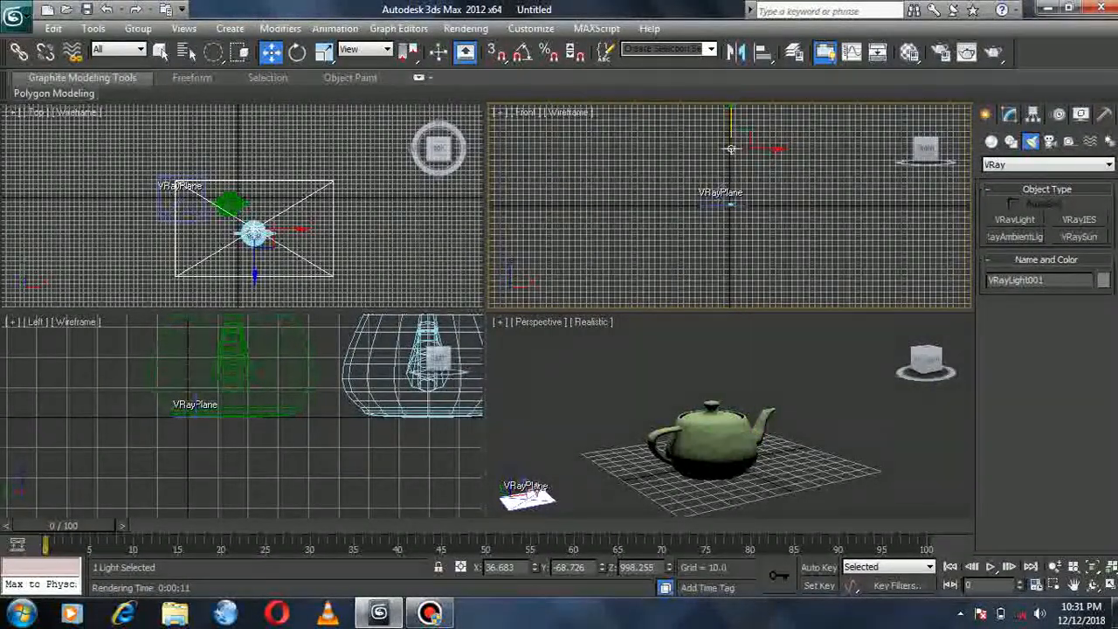
- Lighten the orange material's reflection colour to a slightly brighter grey and close the Material Editor
{"action": "key", "text": "m"}
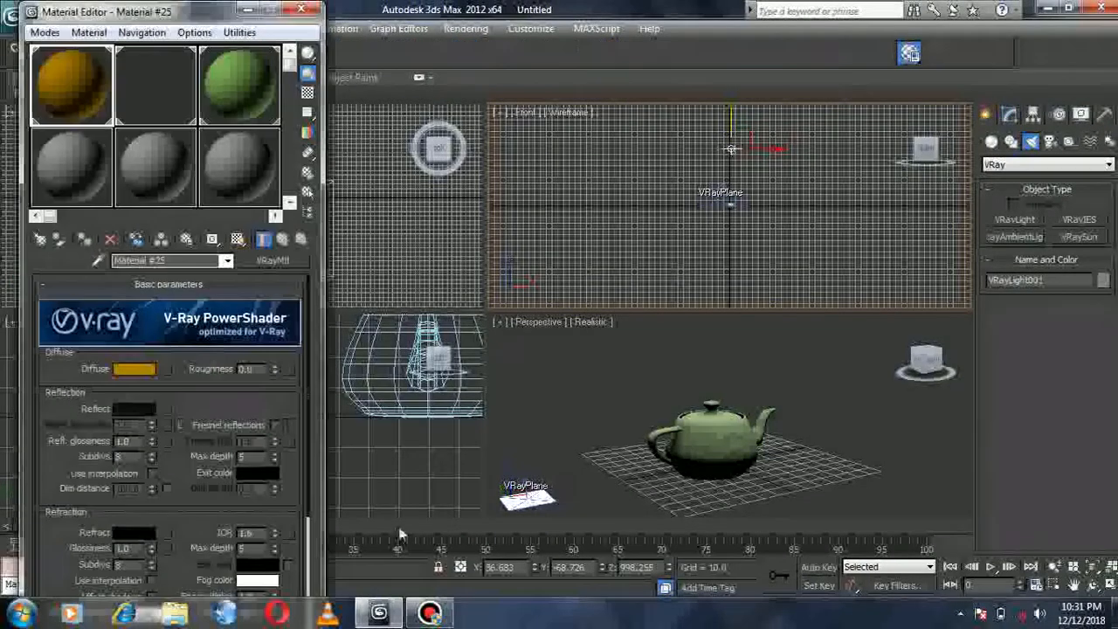
{"action": "left_click", "coordinate": [144, 411]}
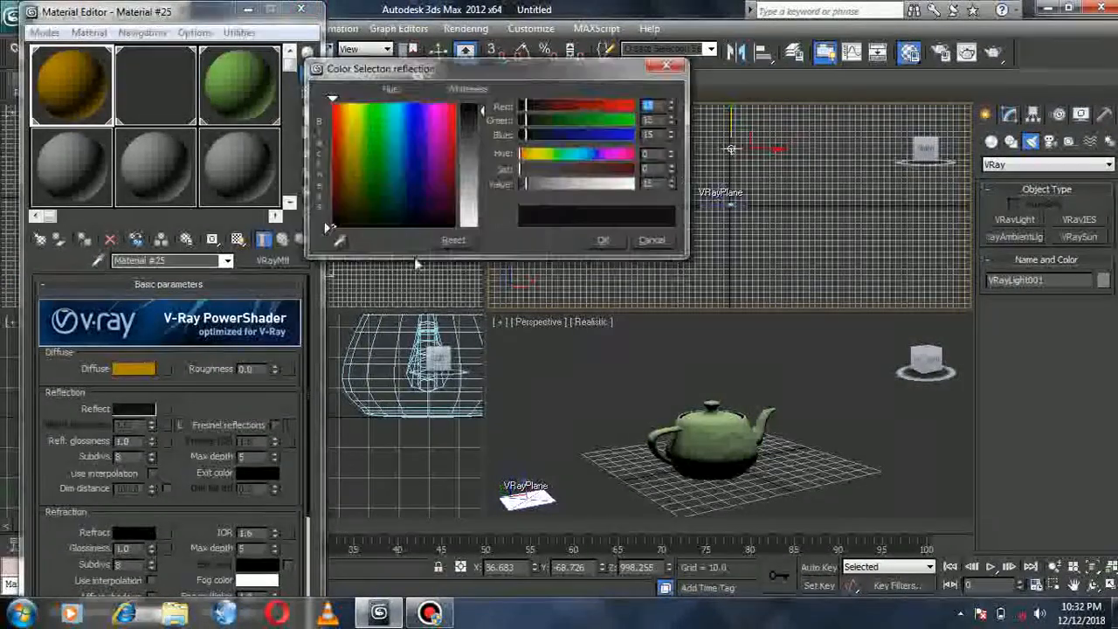
{"action": "left_click_drag", "start_coordinate": [483, 110], "coordinate": [483, 118]}
{"action": "left_click", "coordinate": [605, 241]}
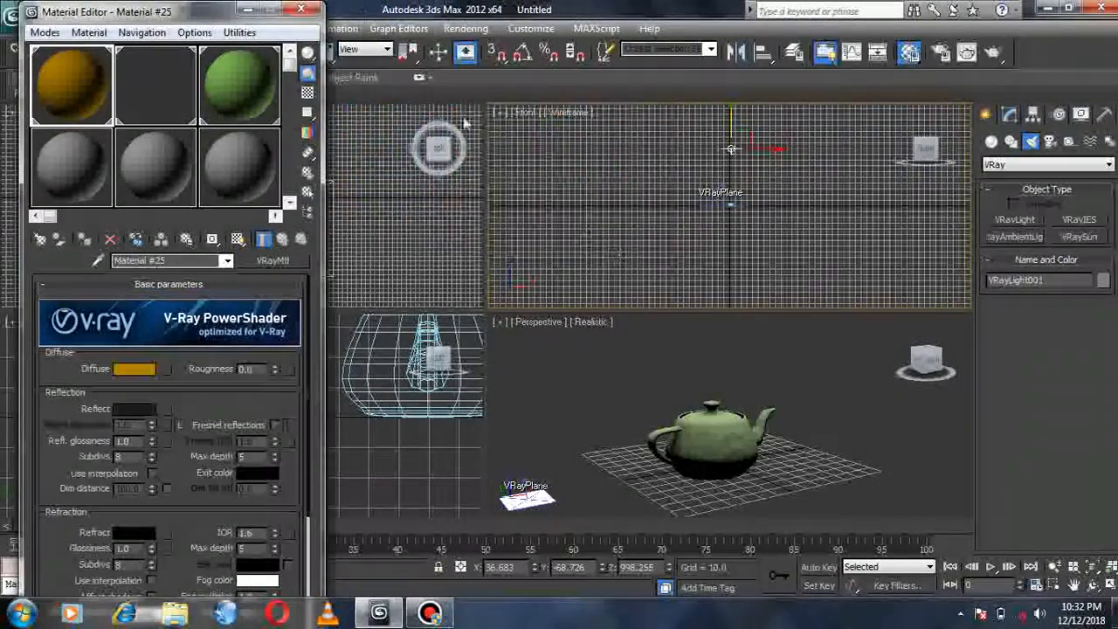
{"action": "left_click", "coordinate": [300, 11]}
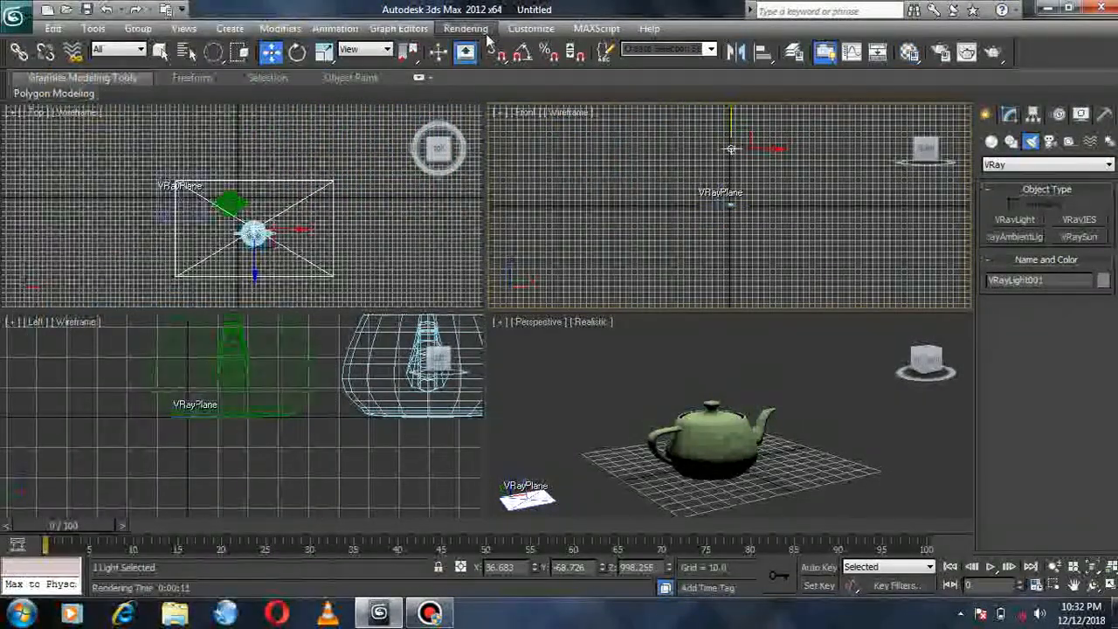
- Turn on V-Ray caustics in the render setup and render the Front view
{"action": "left_click", "coordinate": [472, 28]}
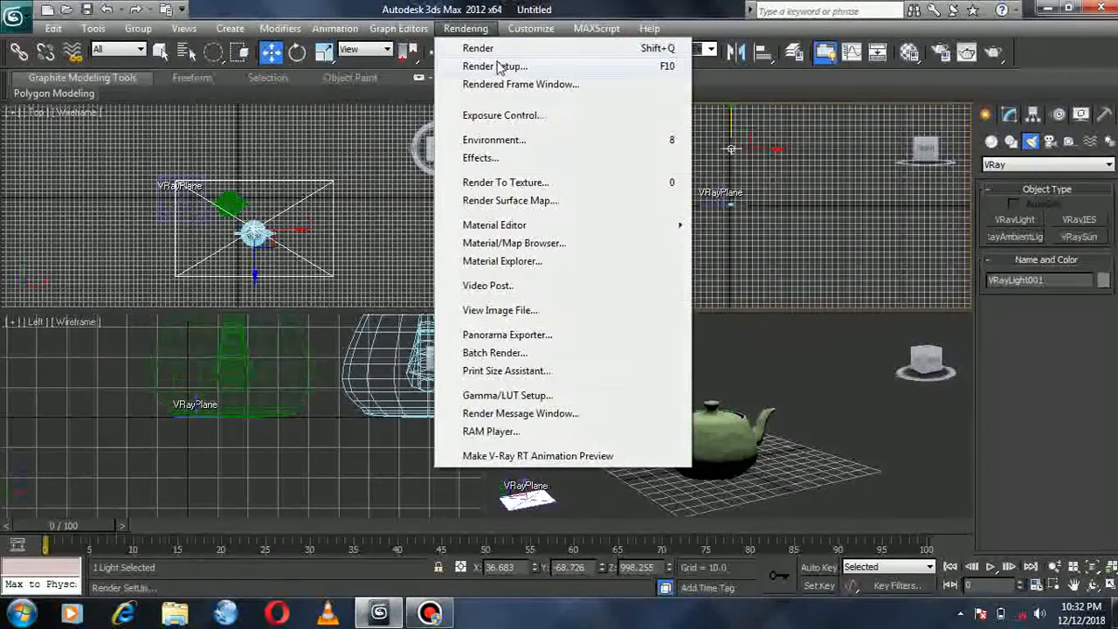
{"action": "left_click", "coordinate": [498, 67]}
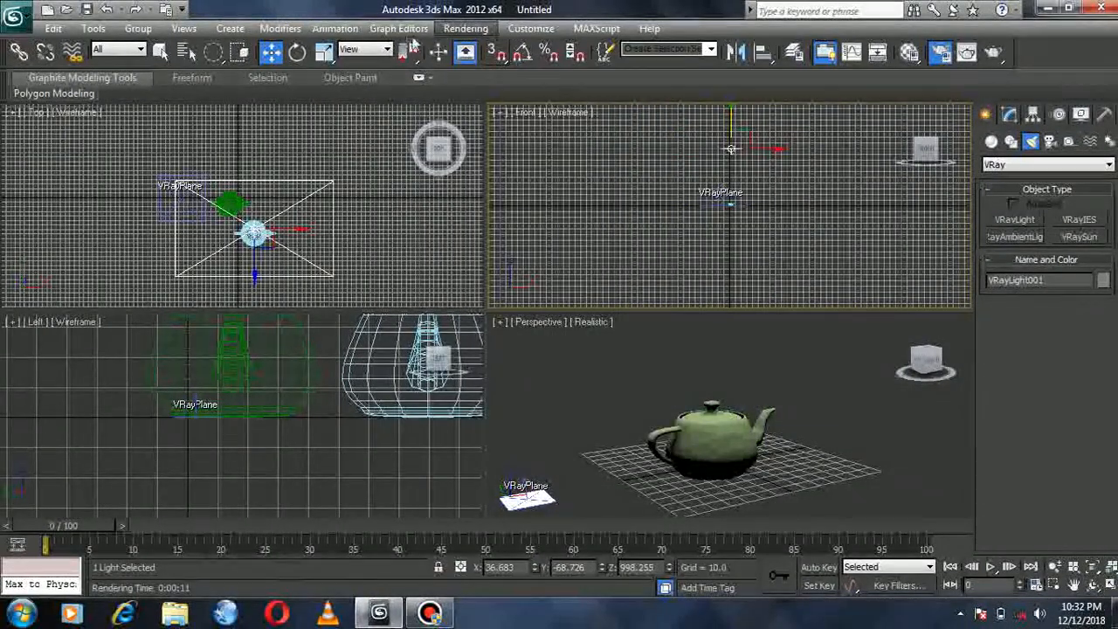
{"action": "left_click", "coordinate": [674, 100]}
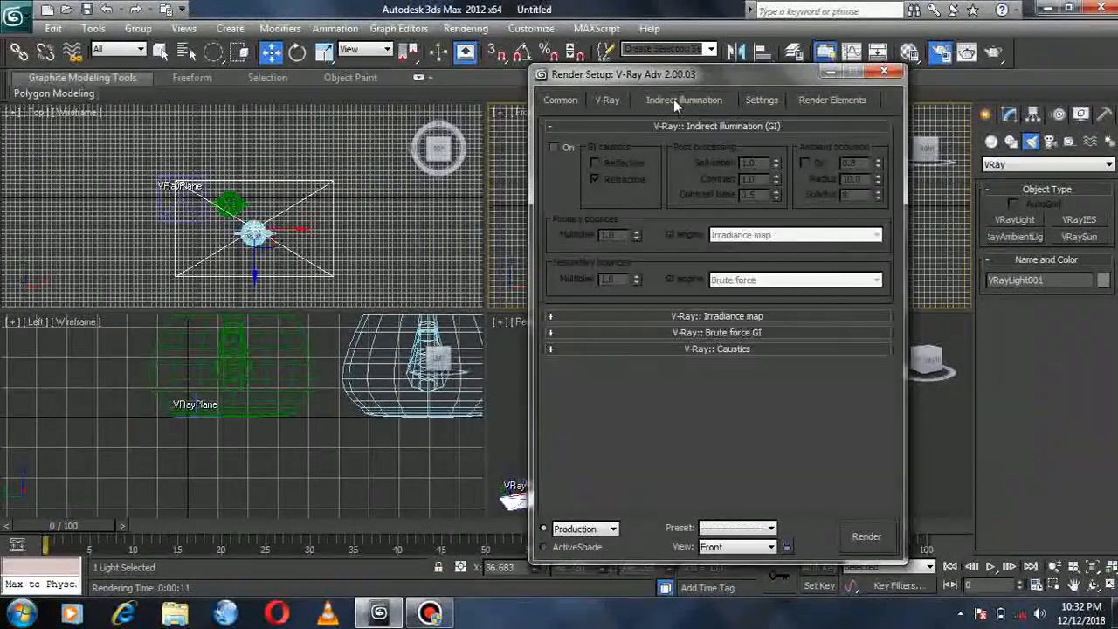
{"action": "left_click", "coordinate": [709, 348]}
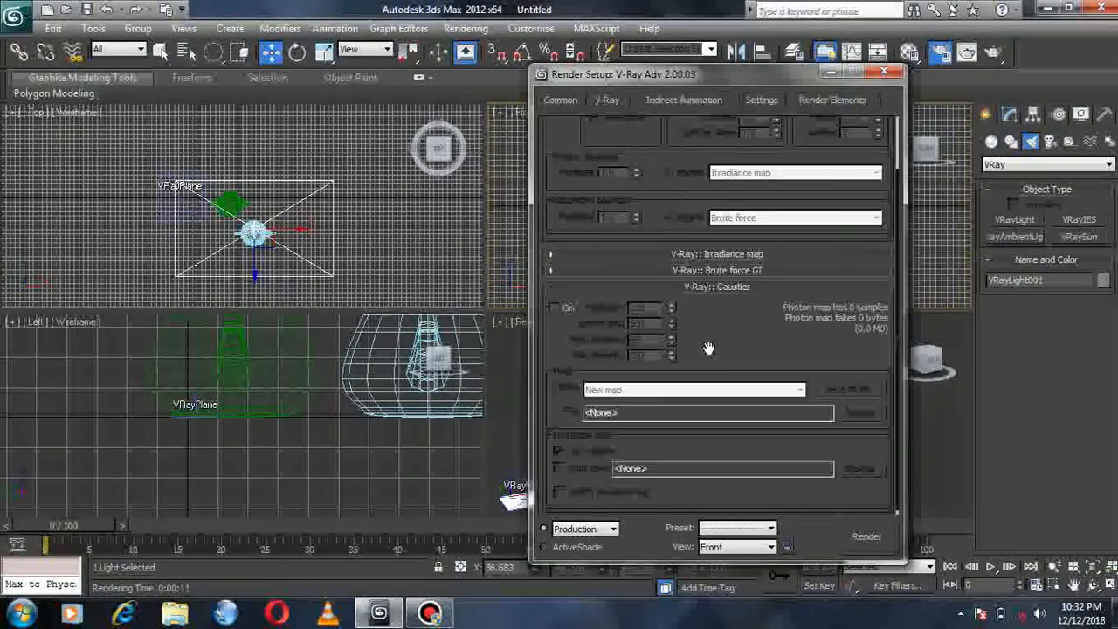
{"action": "left_click", "coordinate": [560, 312]}
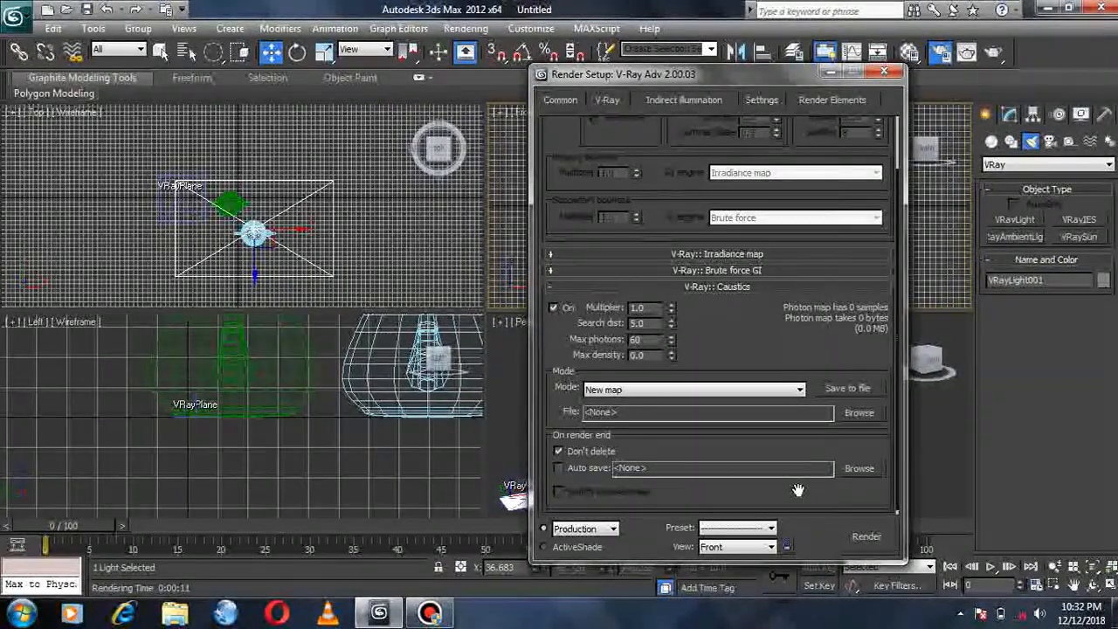
{"action": "left_click", "coordinate": [866, 536]}
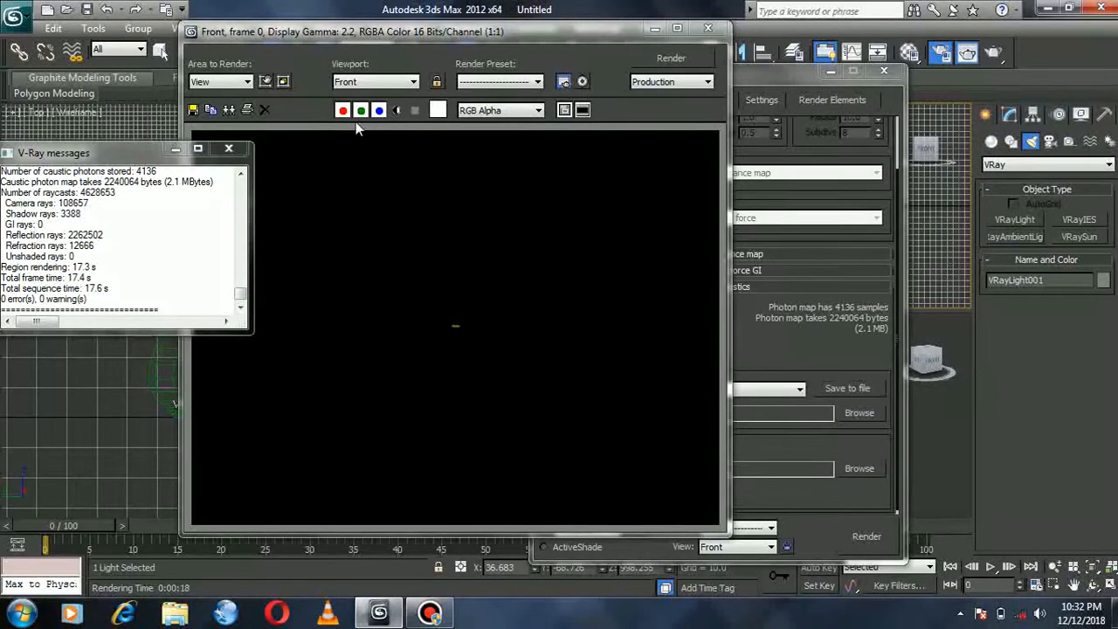
- Set the viewport to render to Perspective and start a new render with caustics
{"action": "left_click", "coordinate": [368, 83]}
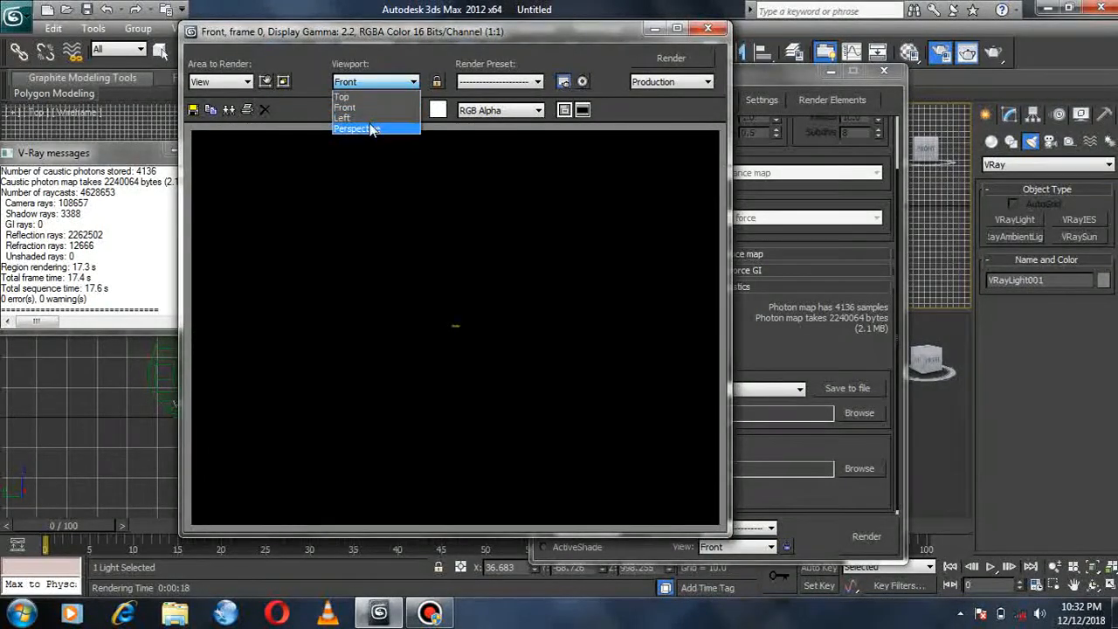
{"action": "left_click", "coordinate": [356, 128]}
{"action": "scroll", "coordinate": [898, 524], "scroll_direction": "up", "scroll_amount": 2}
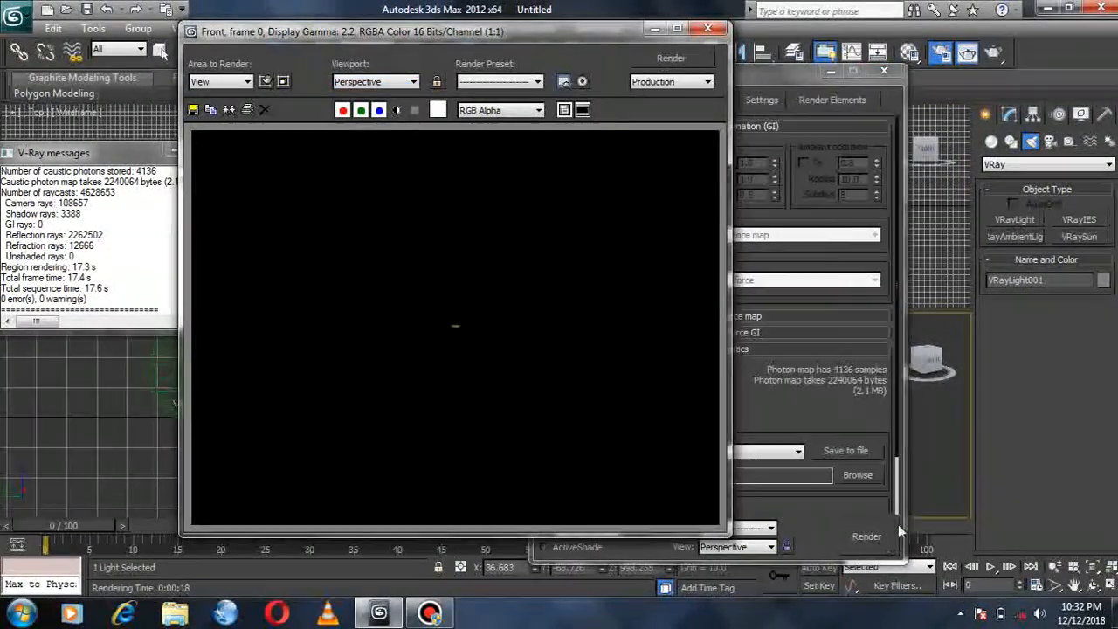
{"action": "left_click", "coordinate": [882, 538]}
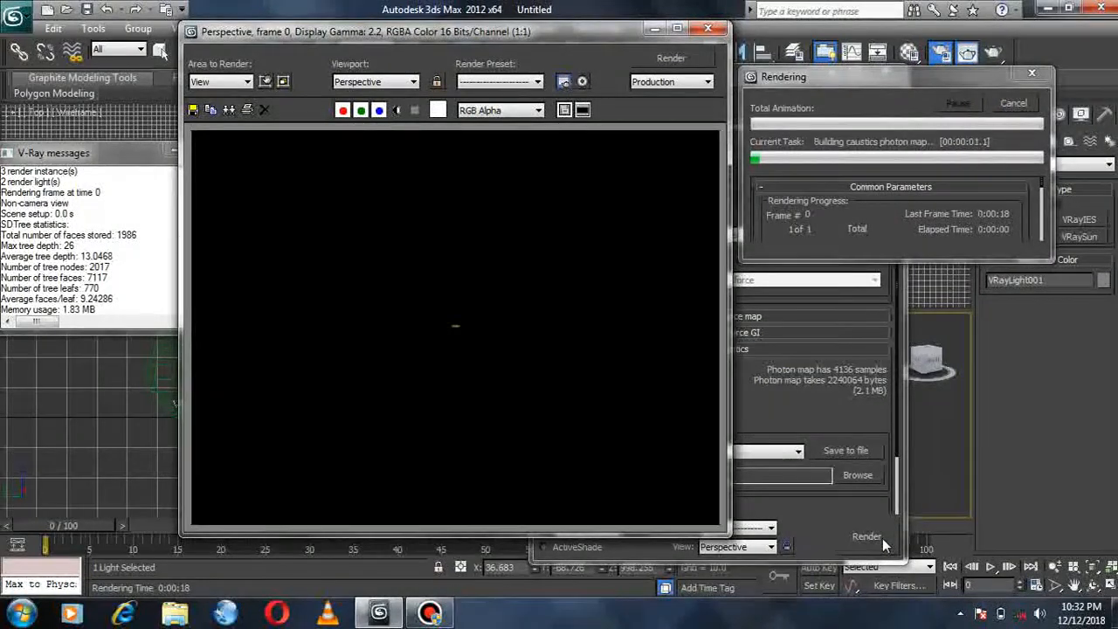